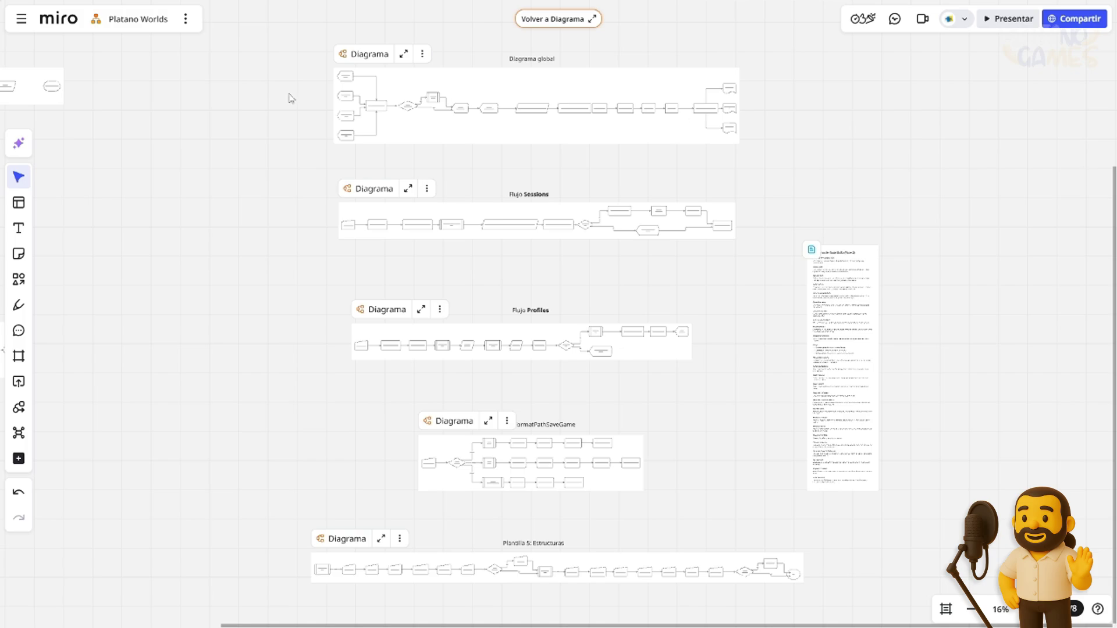
# - Survey the board's diagrams and center Diagrama global and Flujo Sessions
pyautogui.scroll(5, 288, 186)
pyautogui.keyDown('ctrl'); pyautogui.scroll(5, 287, 272); pyautogui.keyUp('ctrl')
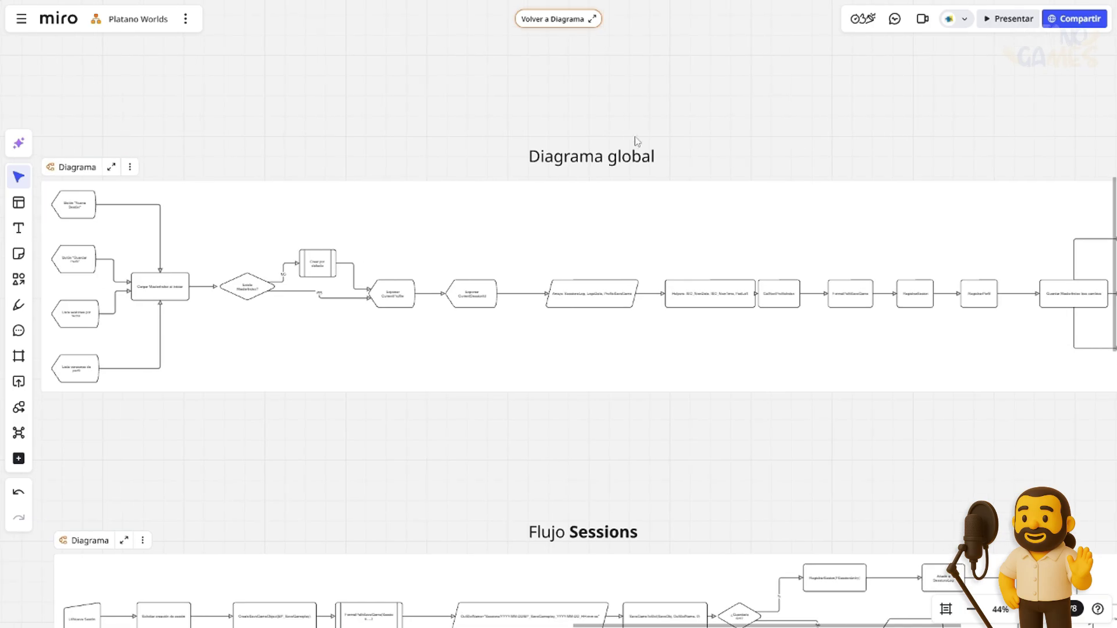
pyautogui.keyDown('ctrl'); pyautogui.scroll(-5, 751, 164); pyautogui.keyUp('ctrl')
pyautogui.moveTo(729, 130)
pyautogui.mouseDown()
pyautogui.moveTo(895, 217)
pyautogui.moveTo(765, 212)
pyautogui.mouseUp()
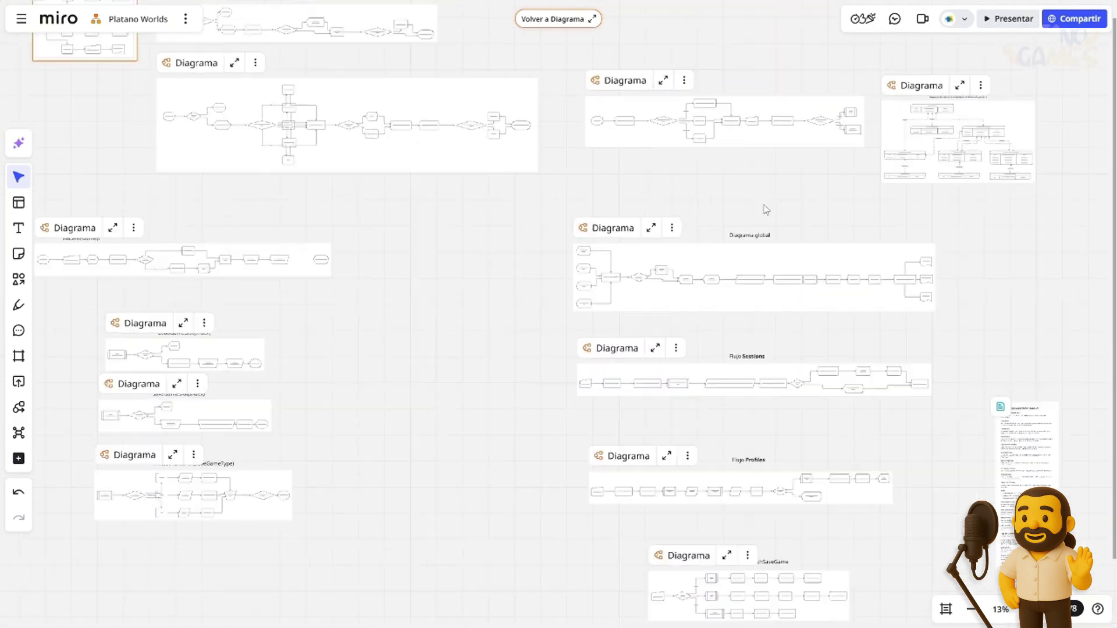
pyautogui.keyDown('ctrl'); pyautogui.scroll(5, 765, 212); pyautogui.keyUp('ctrl')
pyautogui.keyDown('ctrl'); pyautogui.scroll(-2, 788, 244); pyautogui.keyUp('ctrl')
pyautogui.moveTo(743, 132); pyautogui.dragTo(732, 213)
pyautogui.keyDown('ctrl'); pyautogui.scroll(2, 732, 213); pyautogui.keyUp('ctrl')
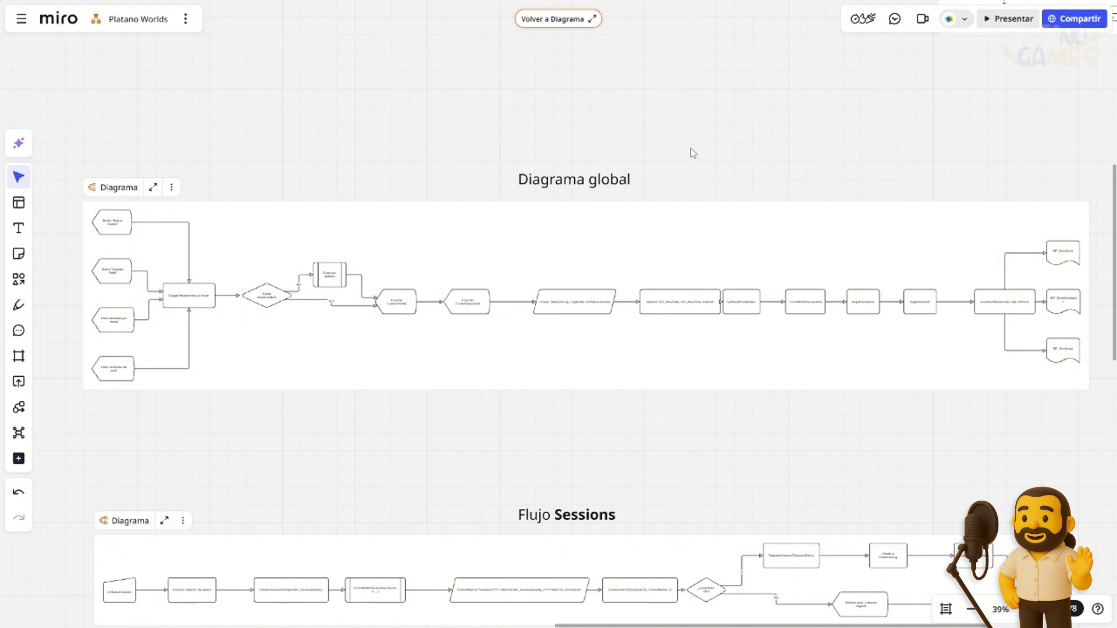
# - Zoom in on the left part of Diagrama global, from its four inputs to Existe MasterIndex?
pyautogui.moveTo(692, 154); pyautogui.dragTo(684, 146)
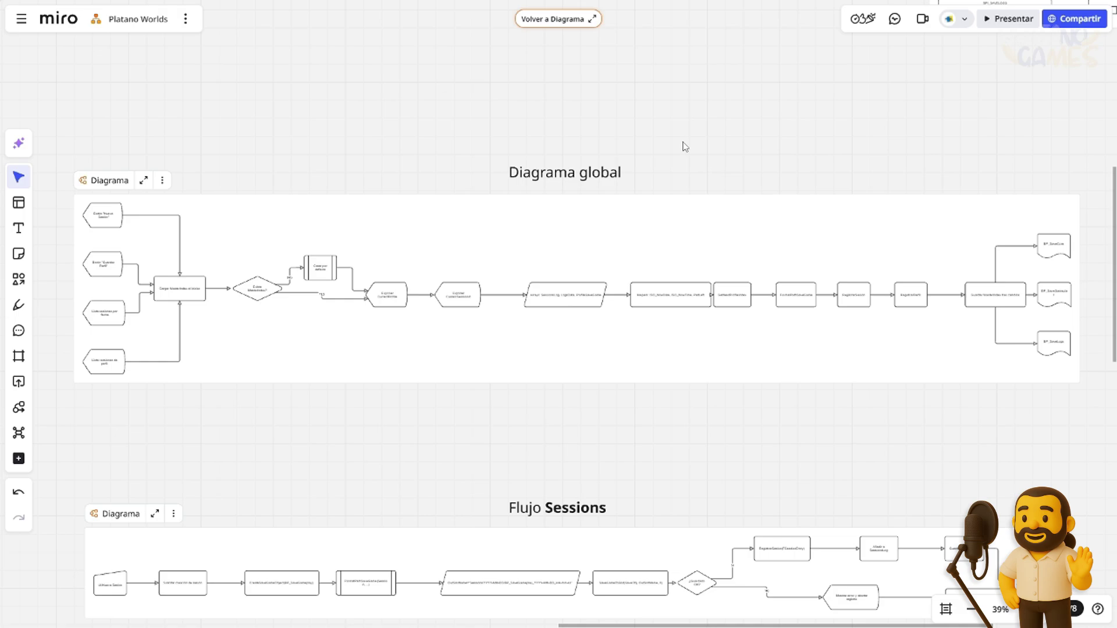
pyautogui.moveTo(684, 147); pyautogui.dragTo(674, 180)
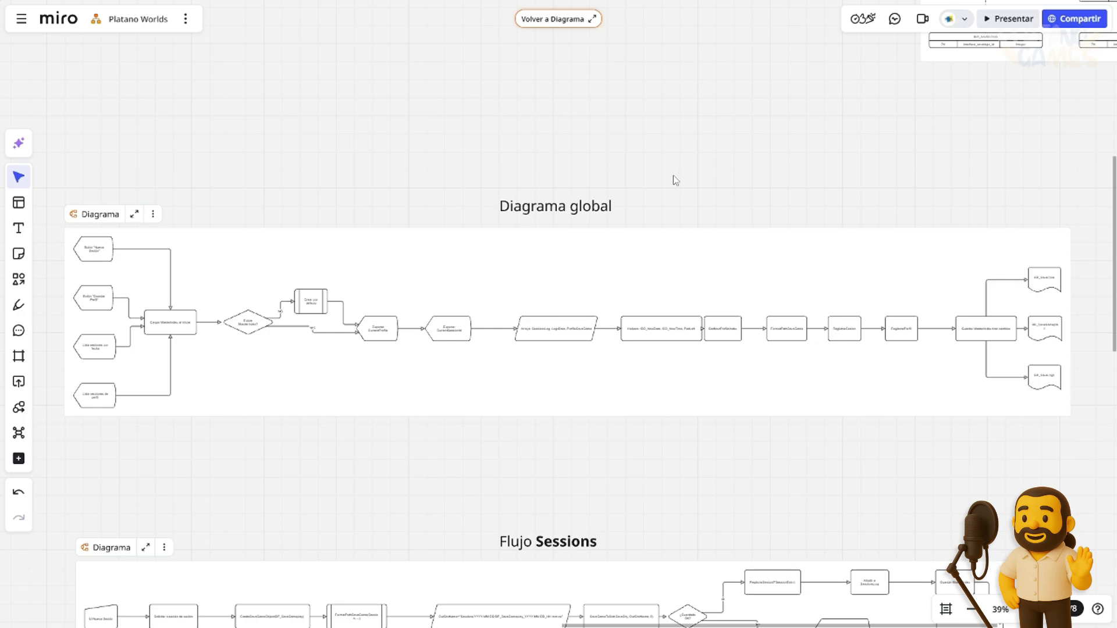
pyautogui.moveTo(626, 237); pyautogui.dragTo(665, 215)
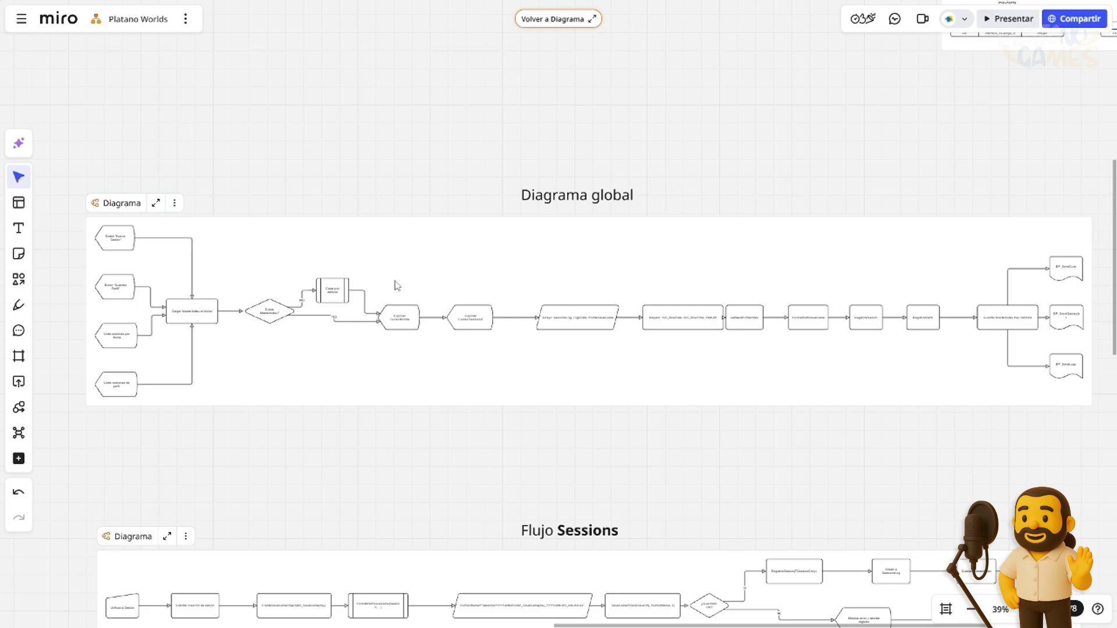
pyautogui.scroll(2, 274, 326)
pyautogui.moveTo(274, 325); pyautogui.dragTo(466, 319)
pyautogui.scroll(2, 466, 320)
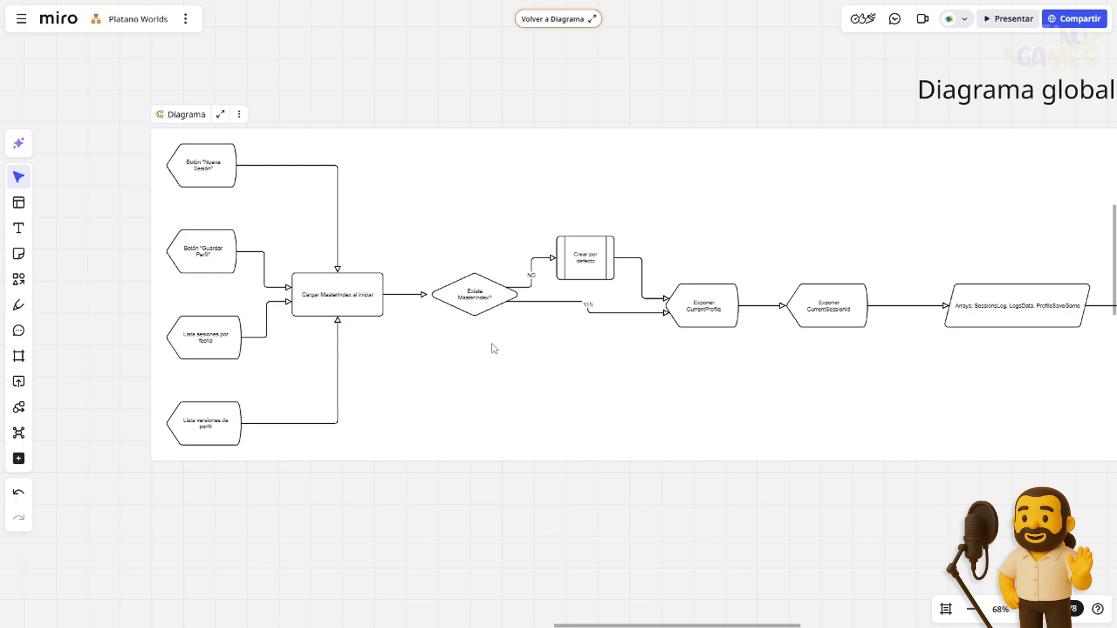
# - Follow Diagrama global toward FormatPathSaveGame, RegistrarSesion and RegistrarPerfil, then back to its inputs
pyautogui.hscroll(2, 698, 424)
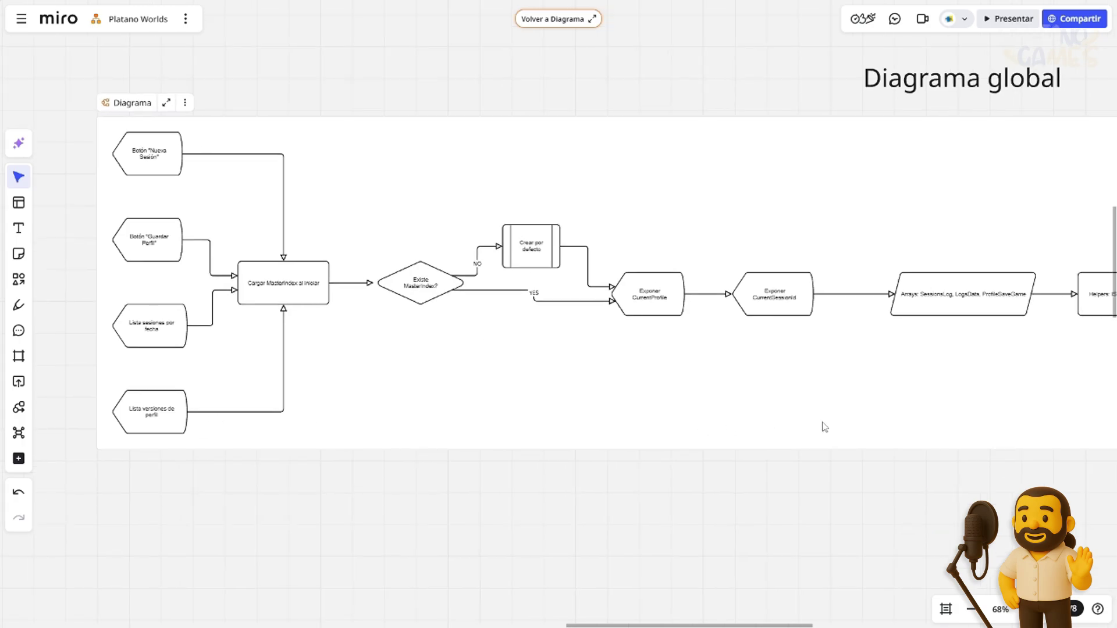
pyautogui.hscroll(2, 803, 426)
pyautogui.moveTo(804, 427); pyautogui.dragTo(569, 434)
pyautogui.moveTo(733, 428); pyautogui.dragTo(546, 416)
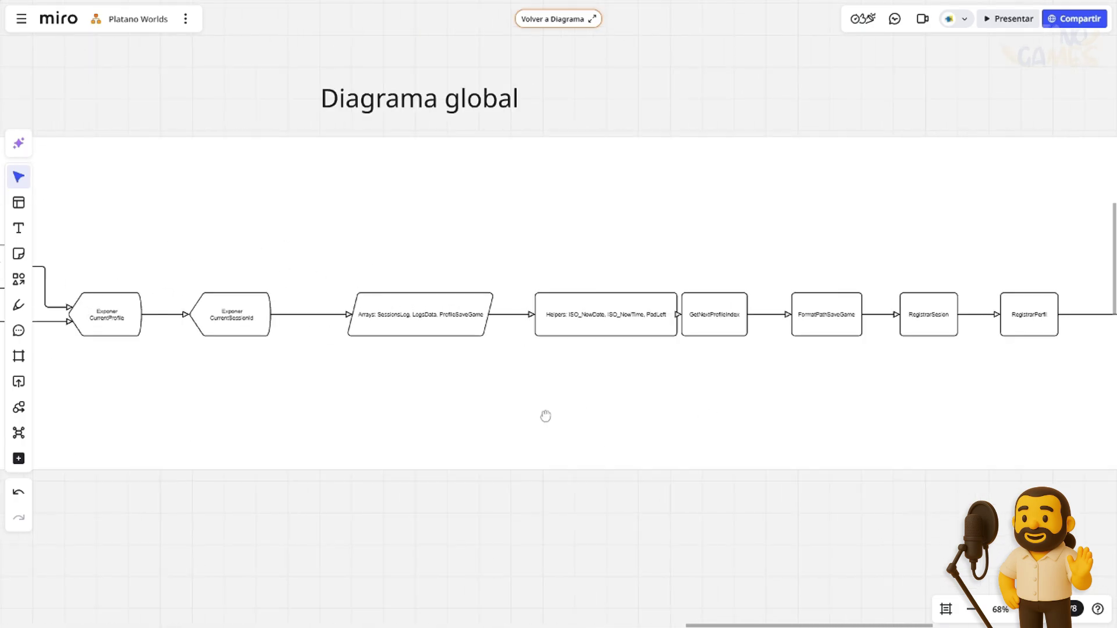
pyautogui.scroll(-1, 473, 409)
pyautogui.moveTo(763, 413)
pyautogui.mouseDown()
pyautogui.moveTo(473, 409)
pyautogui.moveTo(926, 380)
pyautogui.mouseUp()
pyautogui.moveTo(517, 368); pyautogui.dragTo(870, 377)
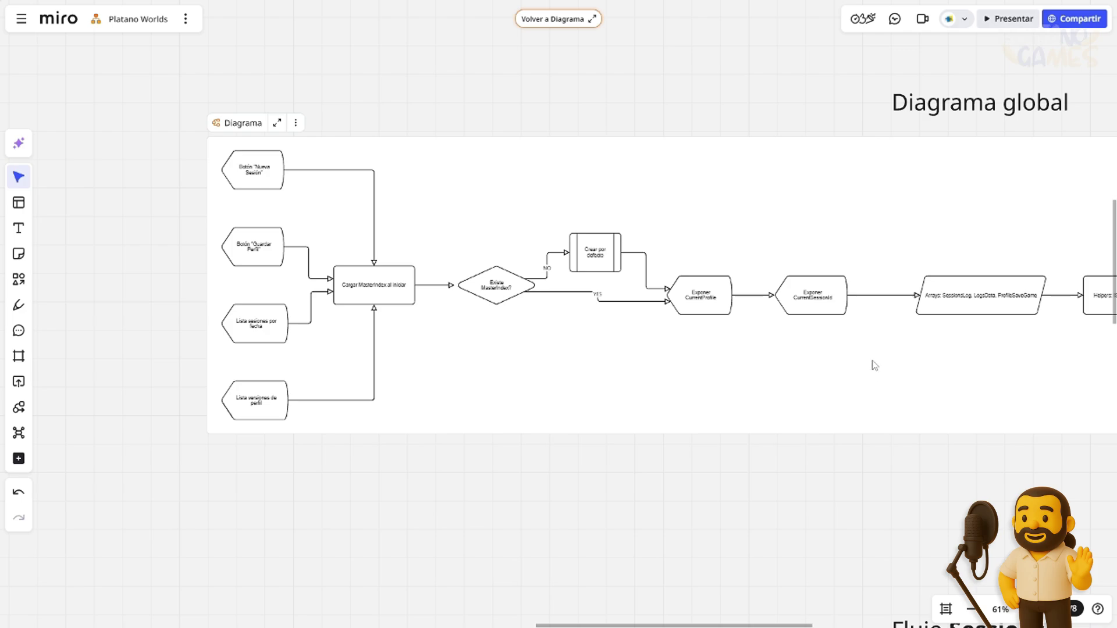
# - Follow the global flow further along, then recenter on Diagrama global's opening steps
pyautogui.moveTo(925, 371); pyautogui.dragTo(283, 426, button='middle')
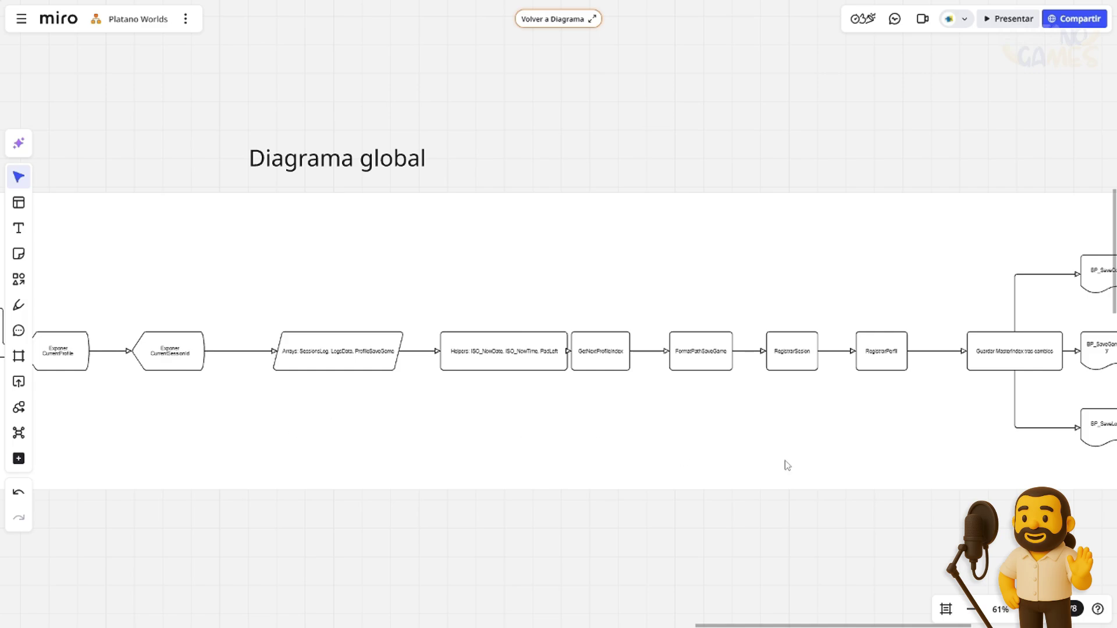
pyautogui.moveTo(785, 464); pyautogui.dragTo(502, 406, button='middle')
pyautogui.hscroll(-5, 466, 416)
pyautogui.moveTo(439, 424); pyautogui.dragTo(915, 418, button='middle')
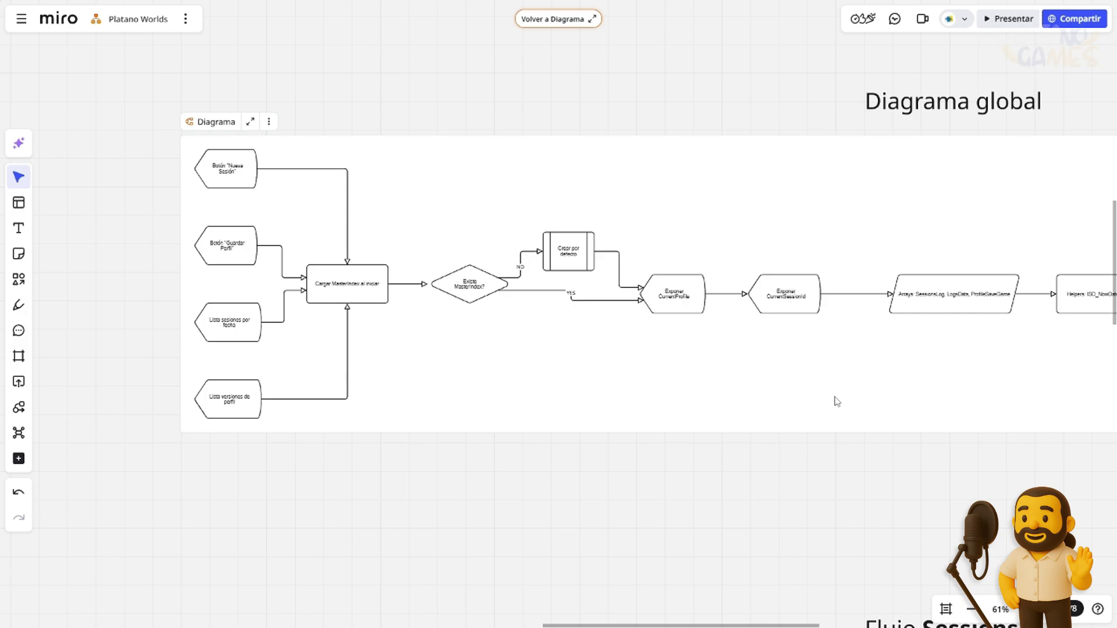
pyautogui.moveTo(836, 402); pyautogui.dragTo(750, 493)
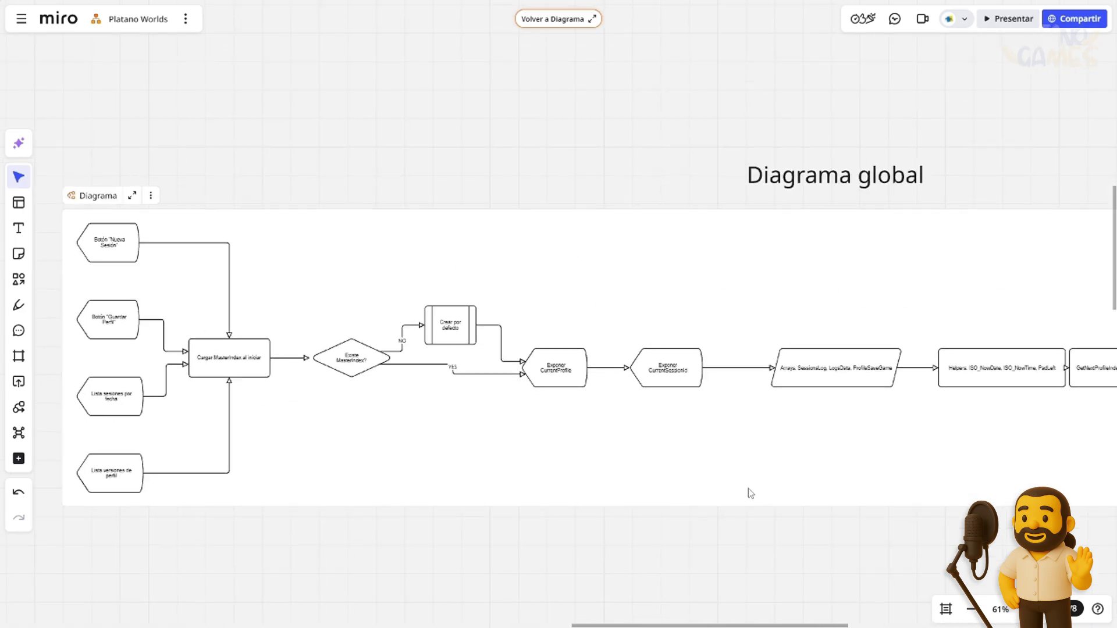
pyautogui.moveTo(756, 456); pyautogui.dragTo(775, 447)
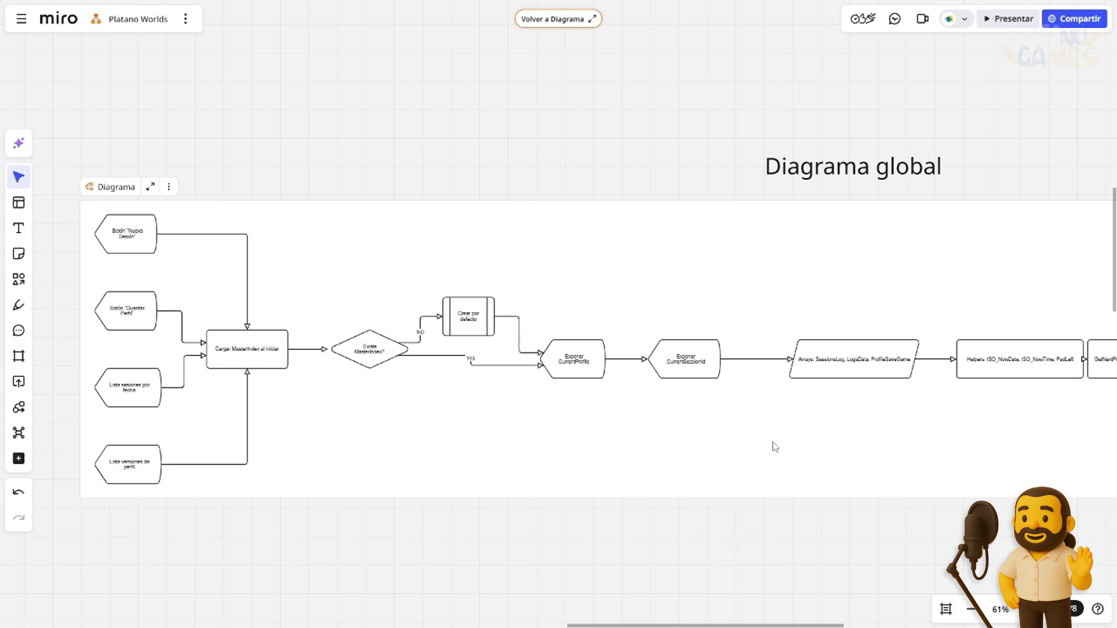
# - Scroll down to Flujo Sessions and pan across its later steps and back to its start
pyautogui.scroll(-5, 498, 209)
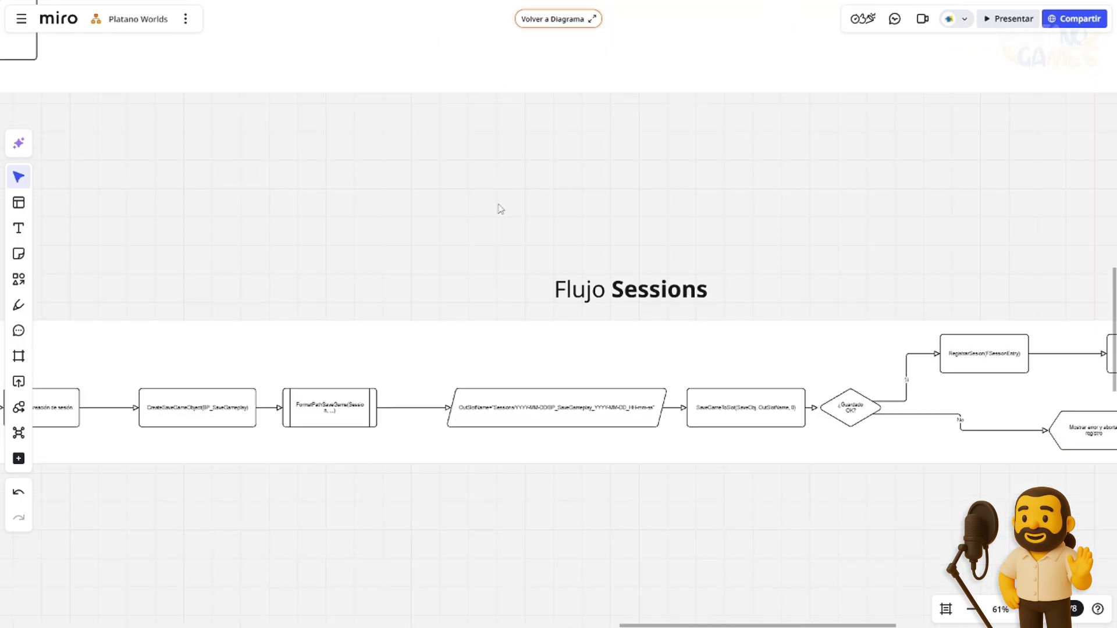
pyautogui.keyDown('ctrl'); pyautogui.scroll(-1, 857, 172); pyautogui.keyUp('ctrl')
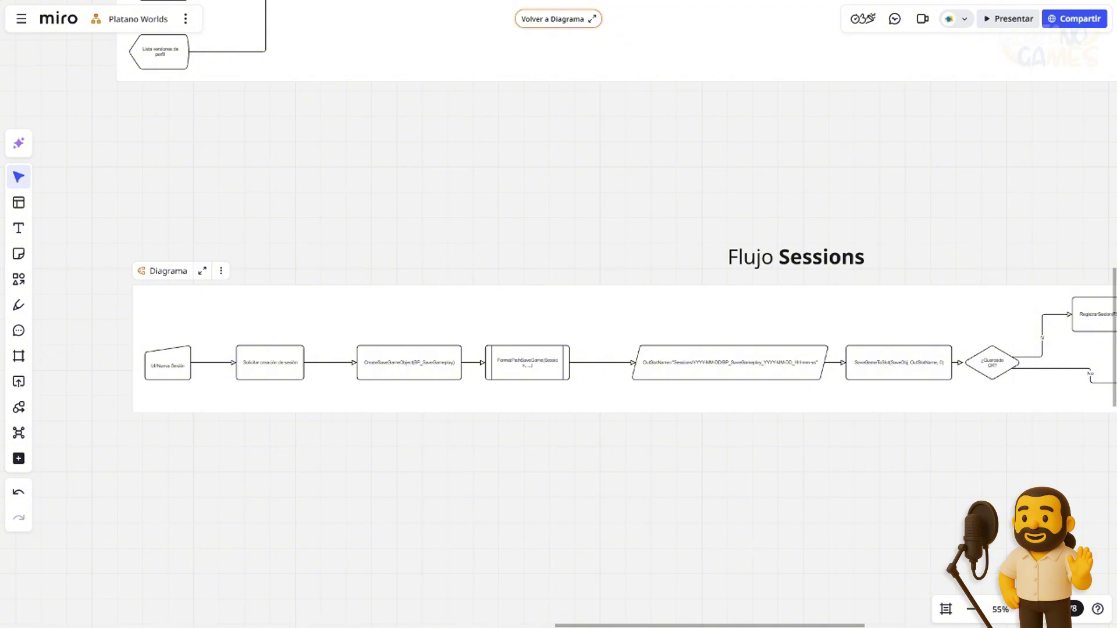
pyautogui.hscroll(2, 743, 379)
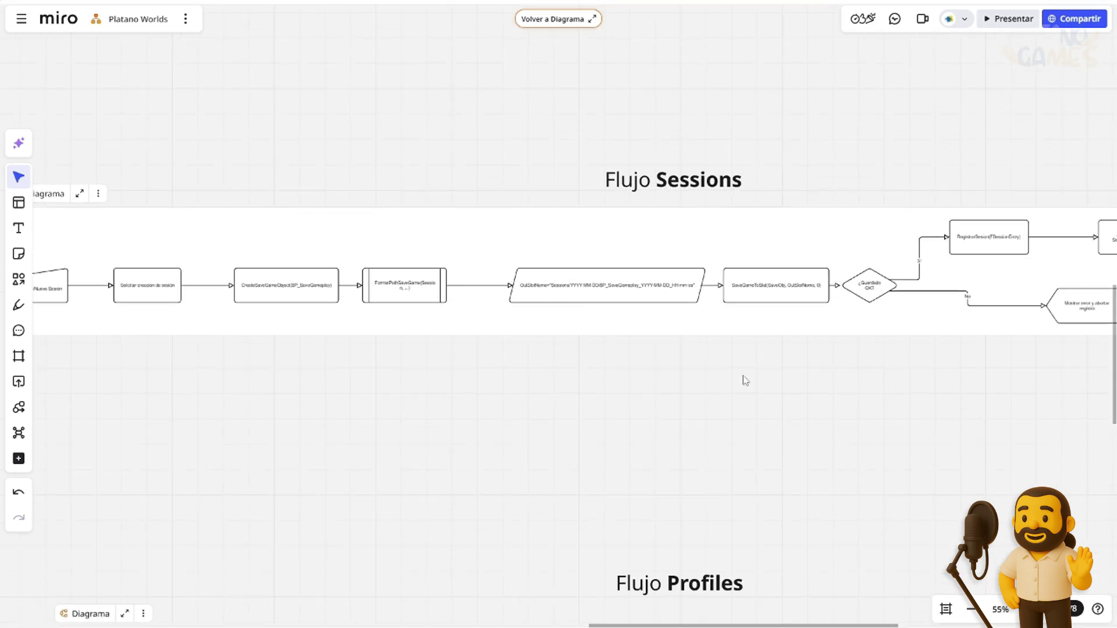
pyautogui.moveTo(743, 379)
pyautogui.mouseDown(button='right')
pyautogui.moveTo(391, 382)
pyautogui.moveTo(885, 399)
pyautogui.mouseUp(button='right')
pyautogui.keyDown('ctrl'); pyautogui.scroll(2, 1004, 379); pyautogui.keyUp('ctrl')
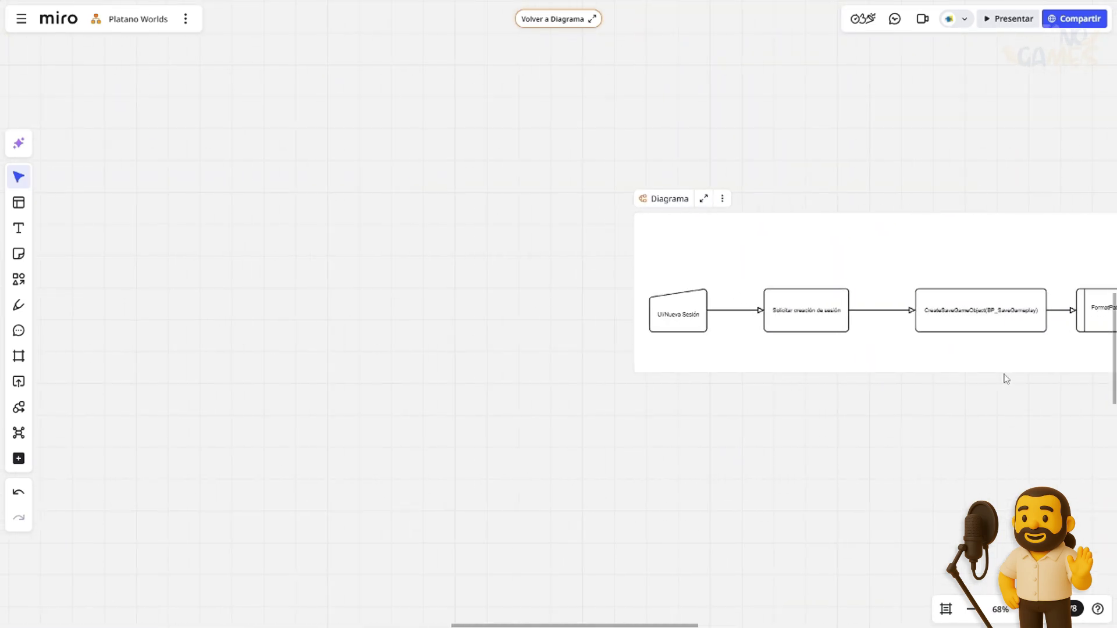
pyautogui.moveTo(1004, 379); pyautogui.dragTo(436, 379, button='right')
# - Focus on OutSlotName and the save check, then zoom out to center Flujo Profiles
pyautogui.hscroll(2, 563, 401)
pyautogui.keyDown('ctrl'); pyautogui.scroll(-1, 563, 401); pyautogui.keyUp('ctrl')
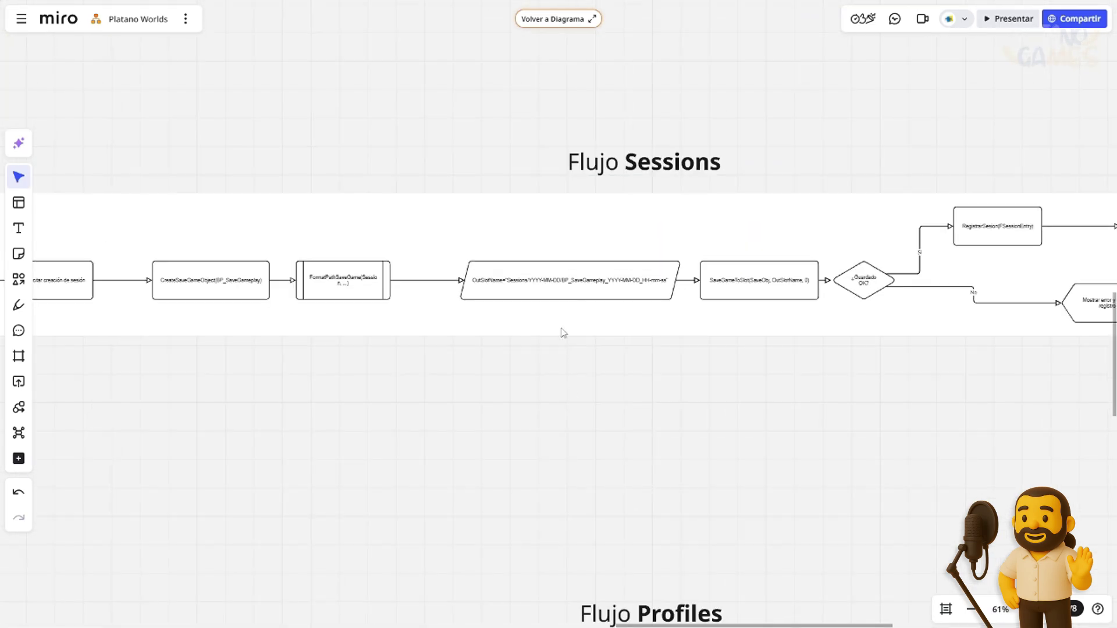
pyautogui.keyDown('ctrl'); pyautogui.scroll(3, 563, 331); pyautogui.keyUp('ctrl')
pyautogui.moveTo(795, 371); pyautogui.dragTo(585, 386, button='right')
pyautogui.keyDown('ctrl'); pyautogui.scroll(-2, 585, 386); pyautogui.keyUp('ctrl')
pyautogui.keyDown('ctrl'); pyautogui.scroll(-3, 588, 516); pyautogui.keyUp('ctrl')
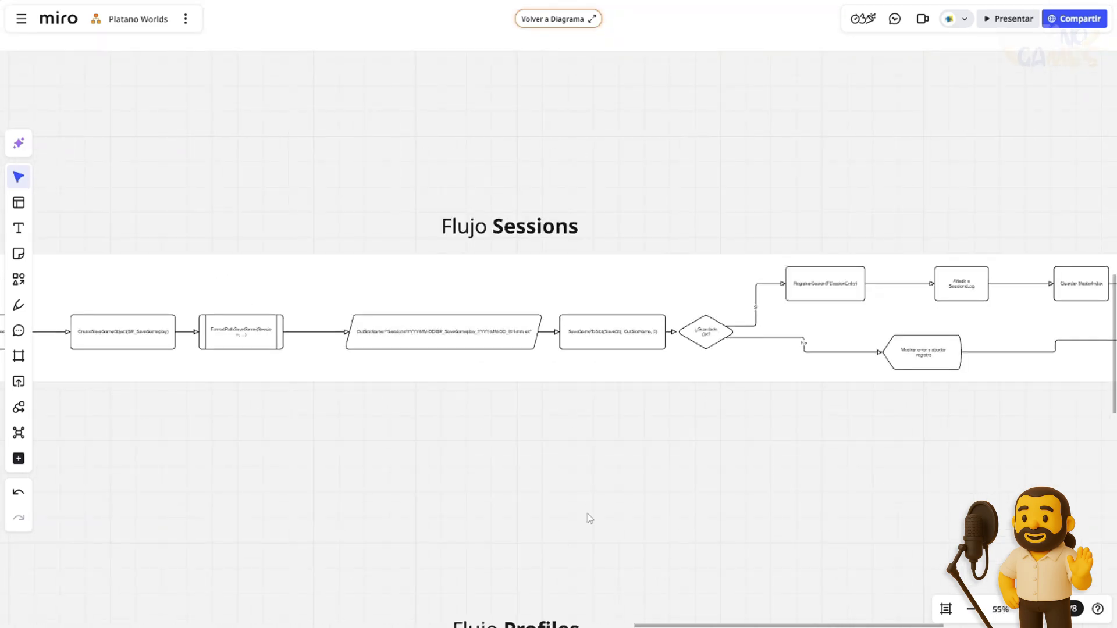
pyautogui.moveTo(588, 516)
pyautogui.mouseDown(button='right')
pyautogui.moveTo(605, 282)
pyautogui.moveTo(519, 256)
pyautogui.mouseUp(button='right')
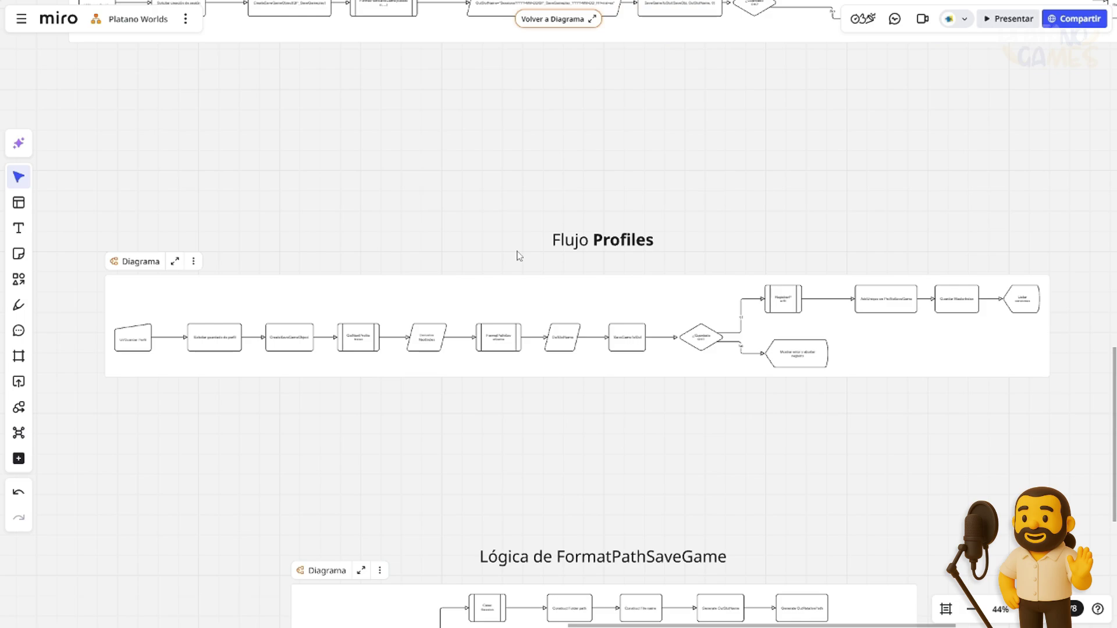
# - Move Flujo Profiles higher and larger in view
pyautogui.keyDown('ctrl'); pyautogui.scroll(1, 512, 257); pyautogui.keyUp('ctrl')
pyautogui.moveTo(511, 257); pyautogui.dragTo(506, 204, button='right')
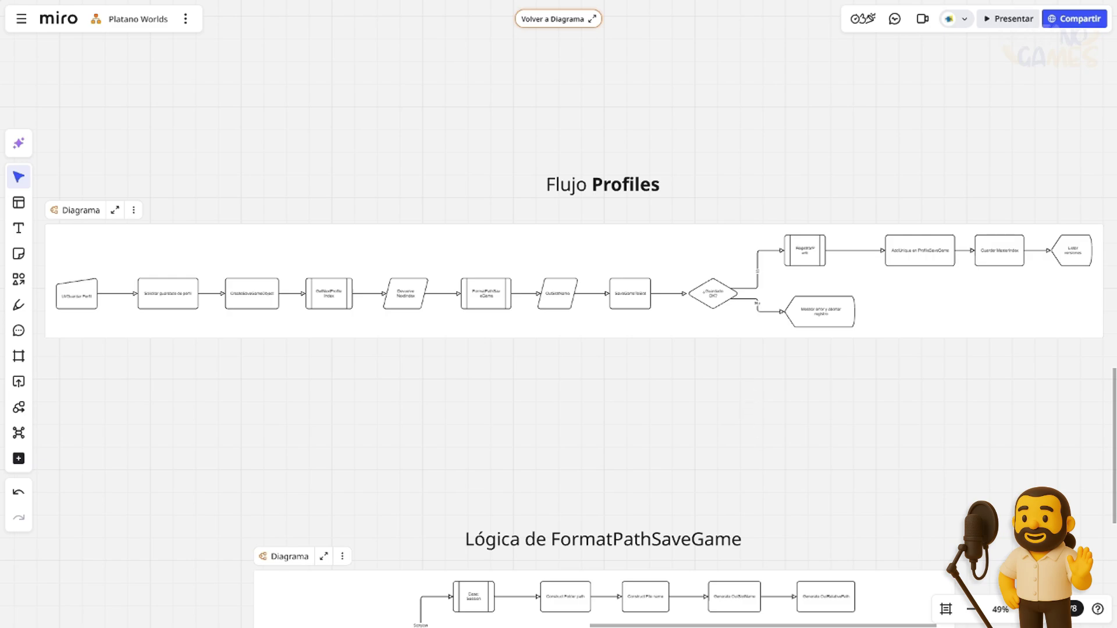
pyautogui.scroll(5, 259, 551)
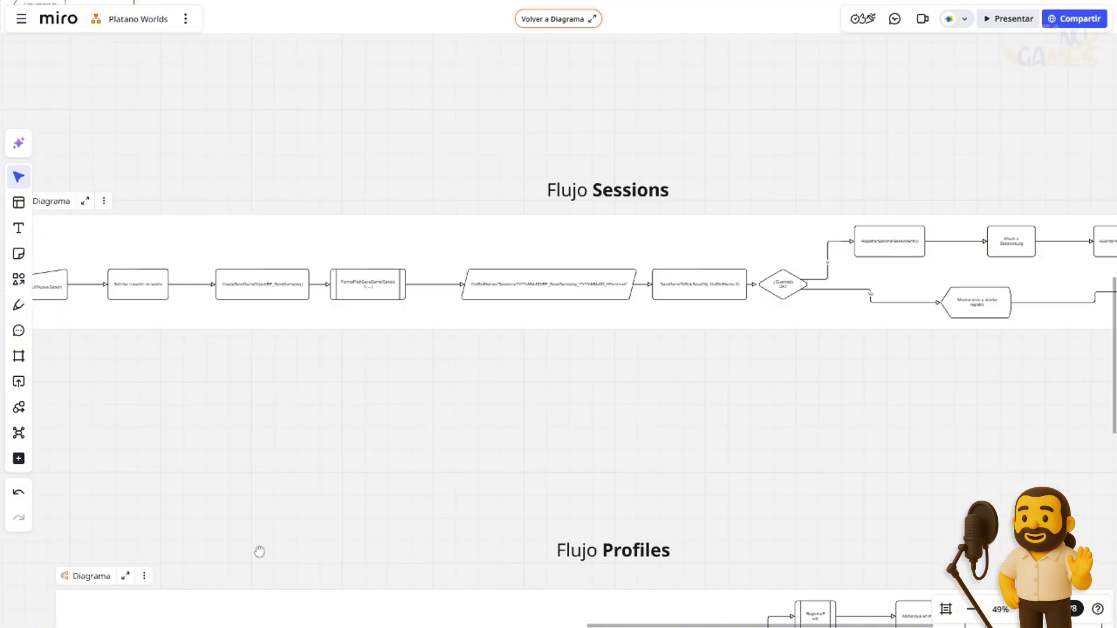
pyautogui.keyDown('ctrl'); pyautogui.scroll(-1, 282, 500); pyautogui.keyUp('ctrl')
pyautogui.scroll(-1, 382, 469)
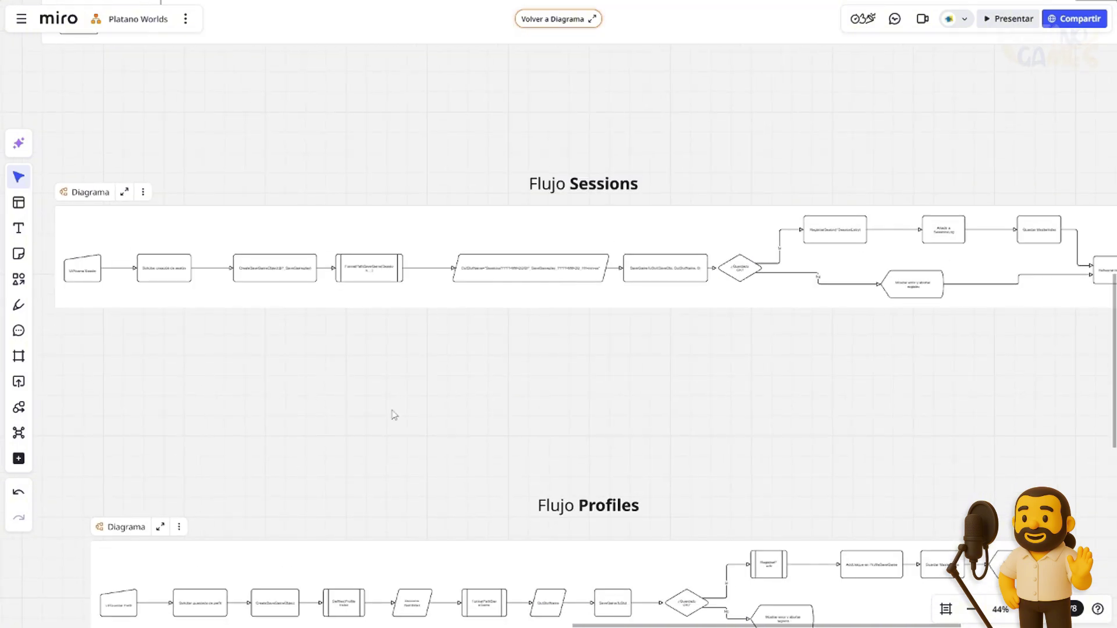
pyautogui.scroll(-5, 392, 416)
# - Zoom to 86% on Flujo Profiles' right half: RegistrarPerfil, AddUnique en ProfileSaveGame, Guardar MasterIndex
pyautogui.hscroll(-2, 441, 445)
pyautogui.keyDown('ctrl'); pyautogui.scroll(3, 402, 407); pyautogui.keyUp('ctrl')
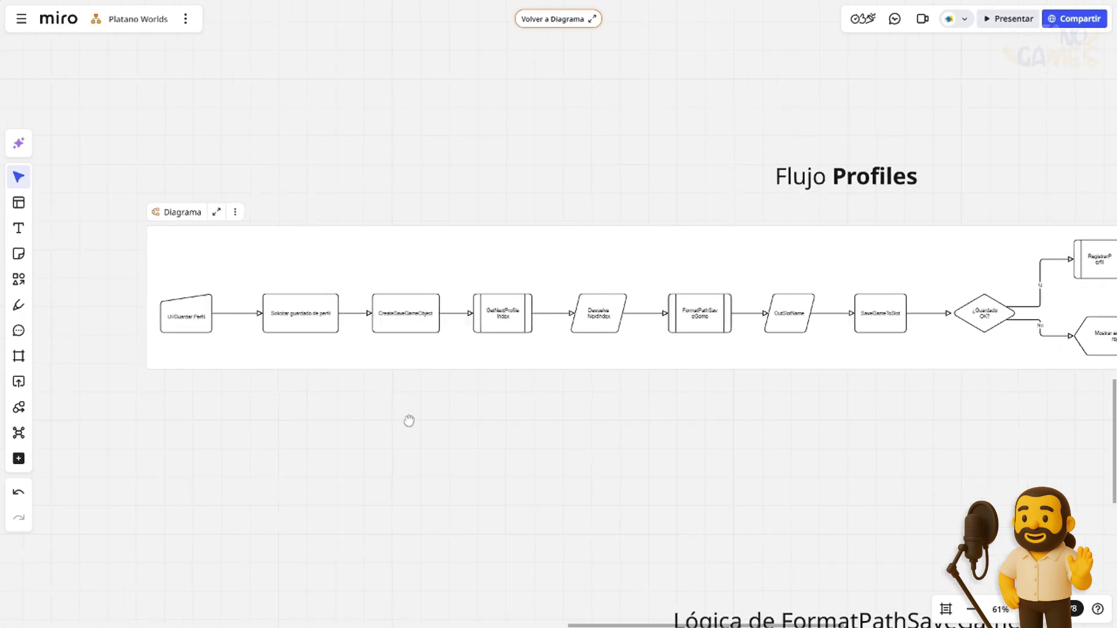
pyautogui.scroll(-1, 416, 415)
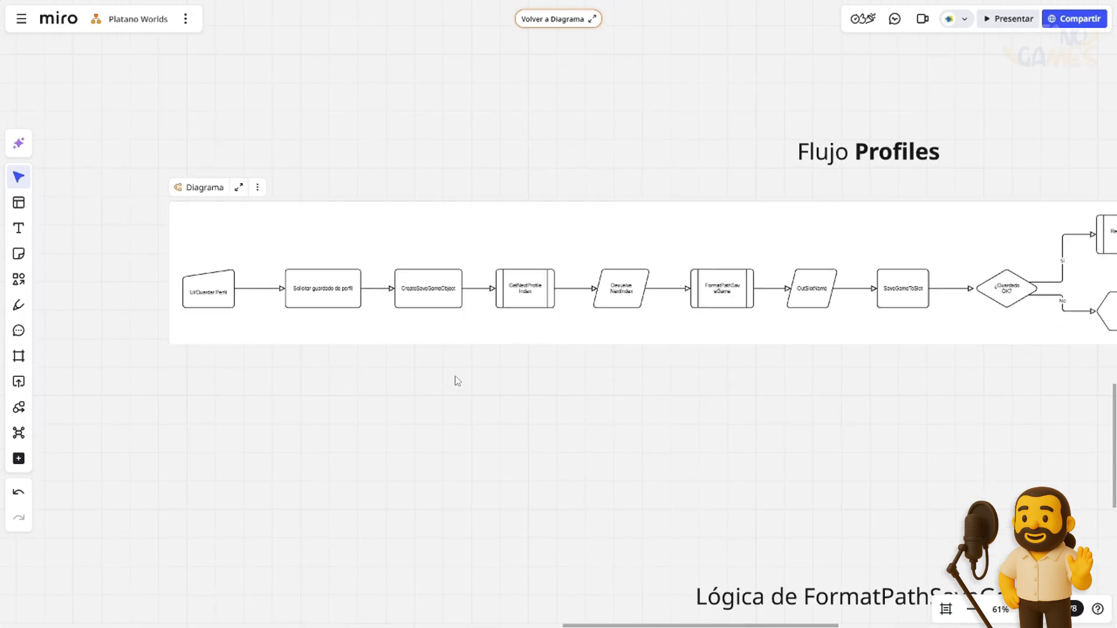
pyautogui.keyDown('ctrl'); pyautogui.scroll(-1, 456, 382); pyautogui.keyUp('ctrl')
pyautogui.hscroll(2, 394, 384)
pyautogui.hscroll(1, 507, 378)
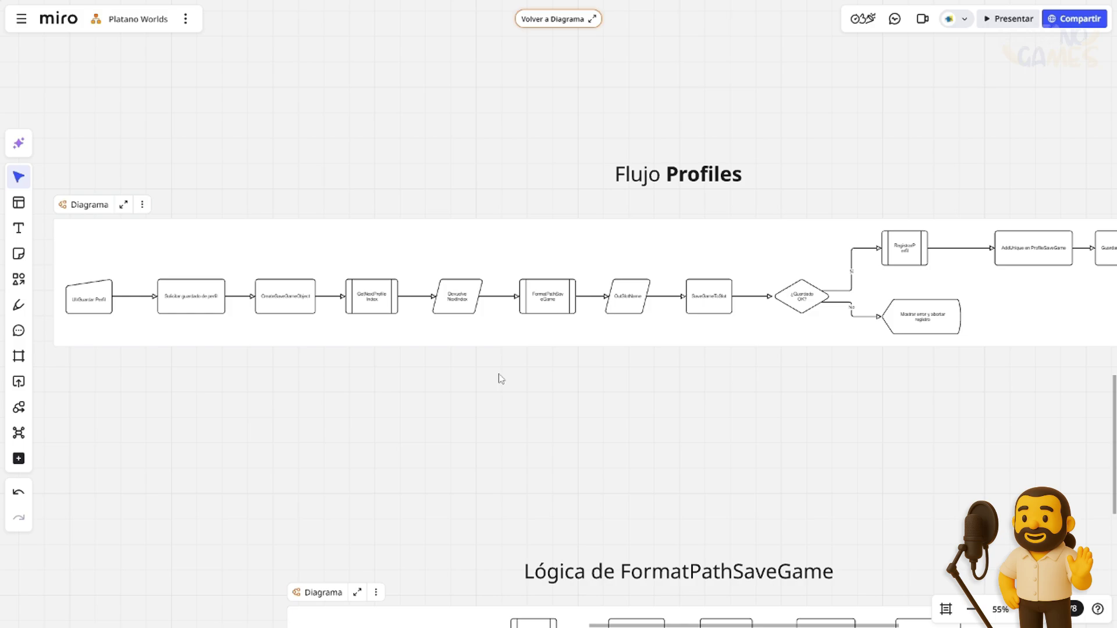
pyautogui.hscroll(5, 501, 379)
pyautogui.keyDown('ctrl'); pyautogui.scroll(5, 671, 359); pyautogui.keyUp('ctrl')
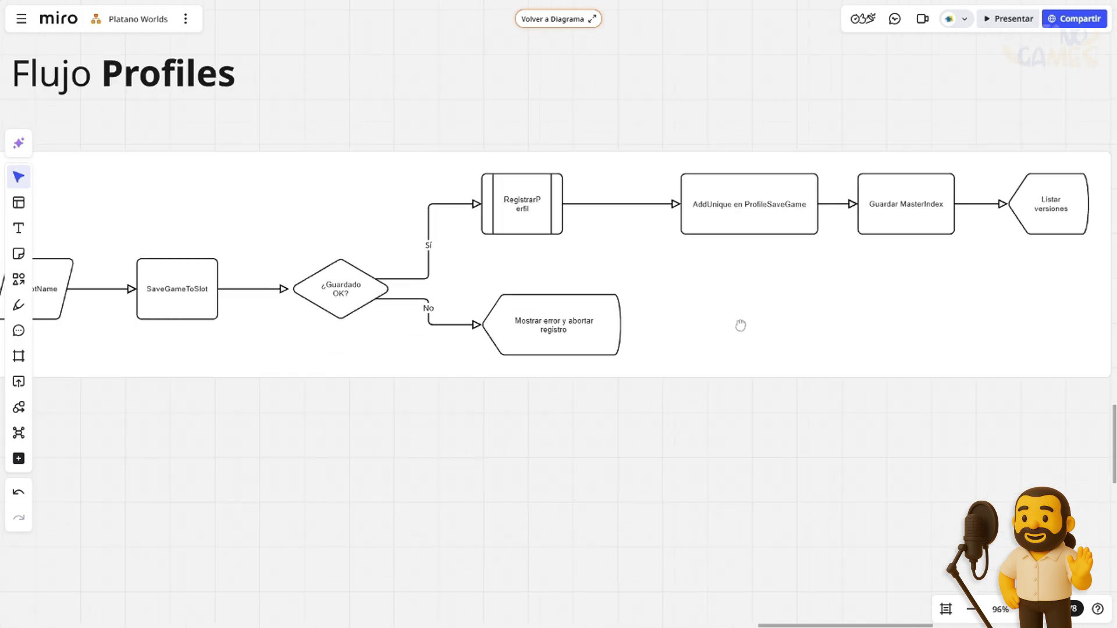
# - Scroll to the Lógica de FormatPathSaveGame diagram with its Switch SaveType branches at 77%
pyautogui.hscroll(-5, 927, 403)
pyautogui.hscroll(-2, 768, 404)
pyautogui.keyDown('ctrl'); pyautogui.scroll(-2, 783, 411); pyautogui.keyUp('ctrl')
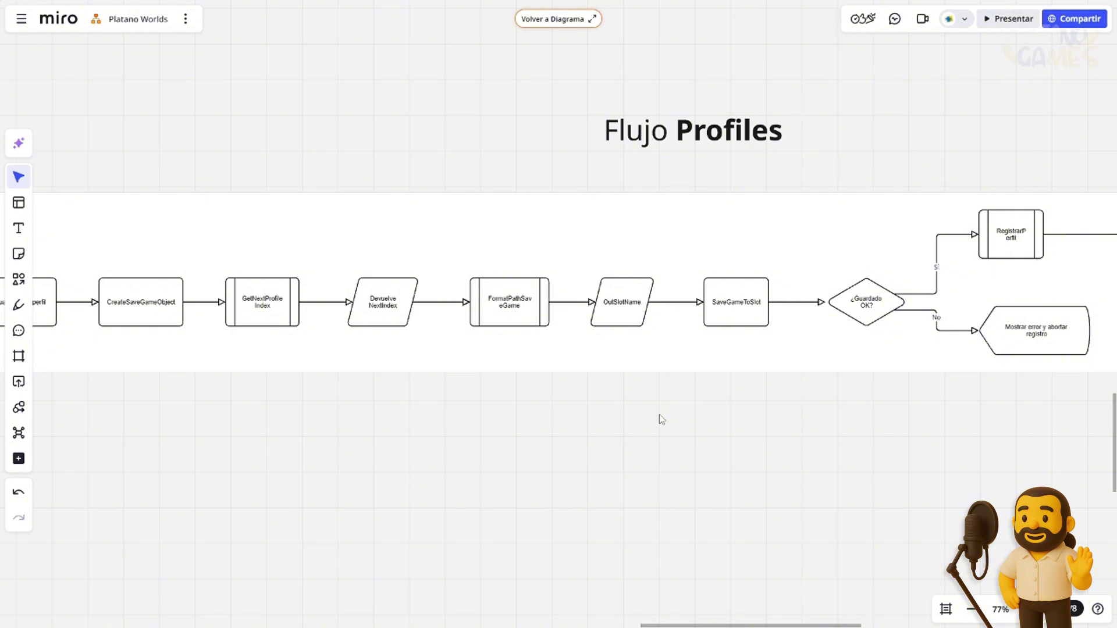
pyautogui.scroll(-3, 698, 456)
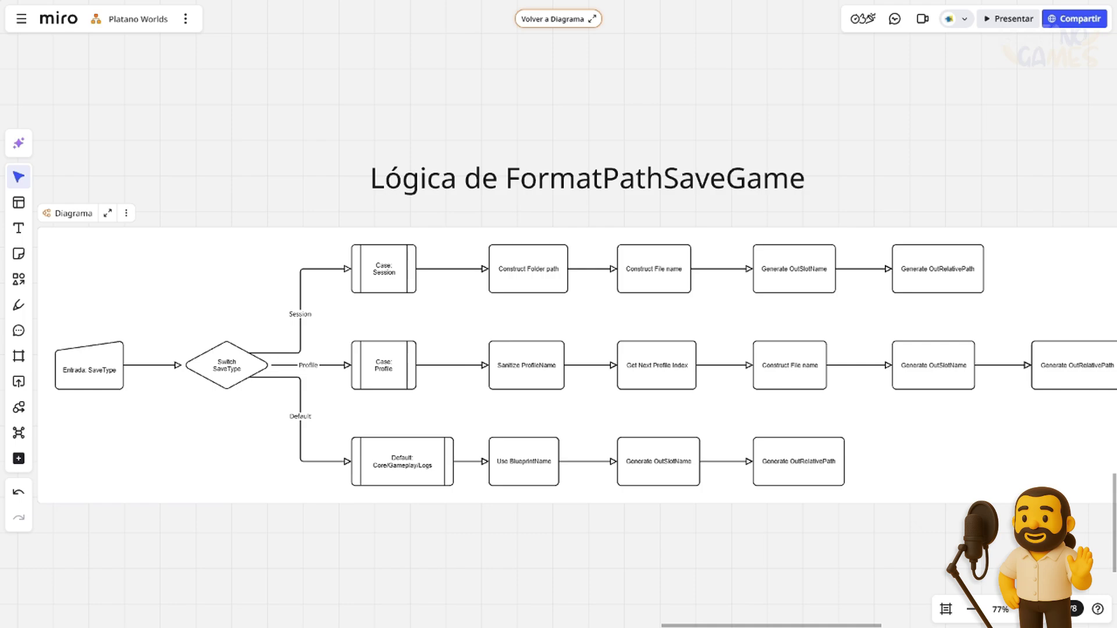
# - Pan past the Plantilla 5: Estructuras row to the Sistema de Guardado (Fase 2) notes
pyautogui.moveTo(735, 519); pyautogui.dragTo(714, 499, button='middle')
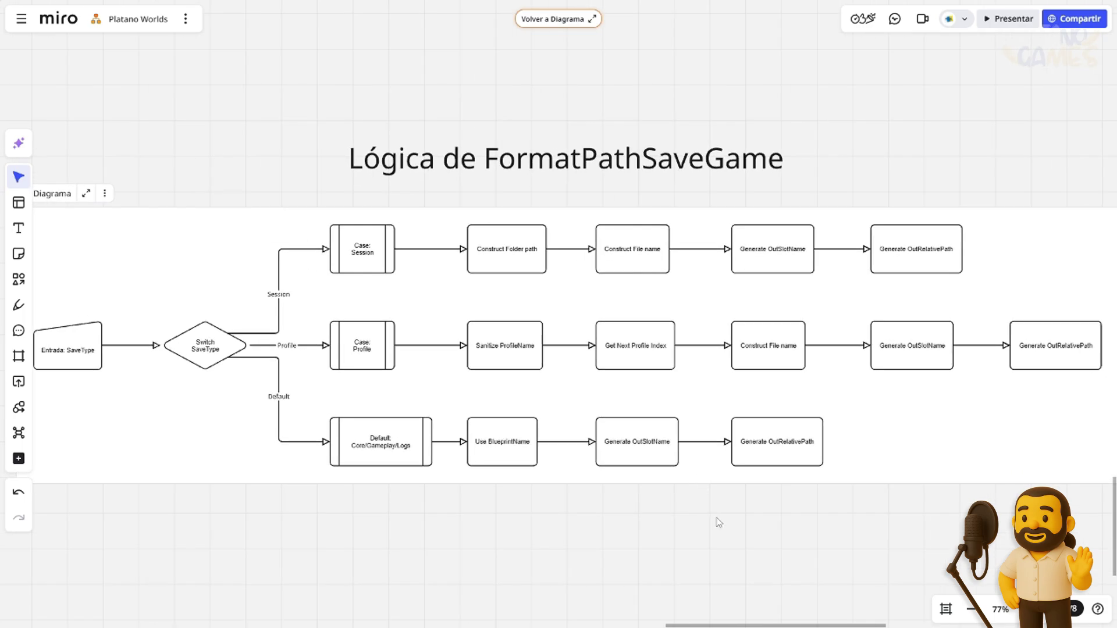
pyautogui.hscroll(-1, 704, 500)
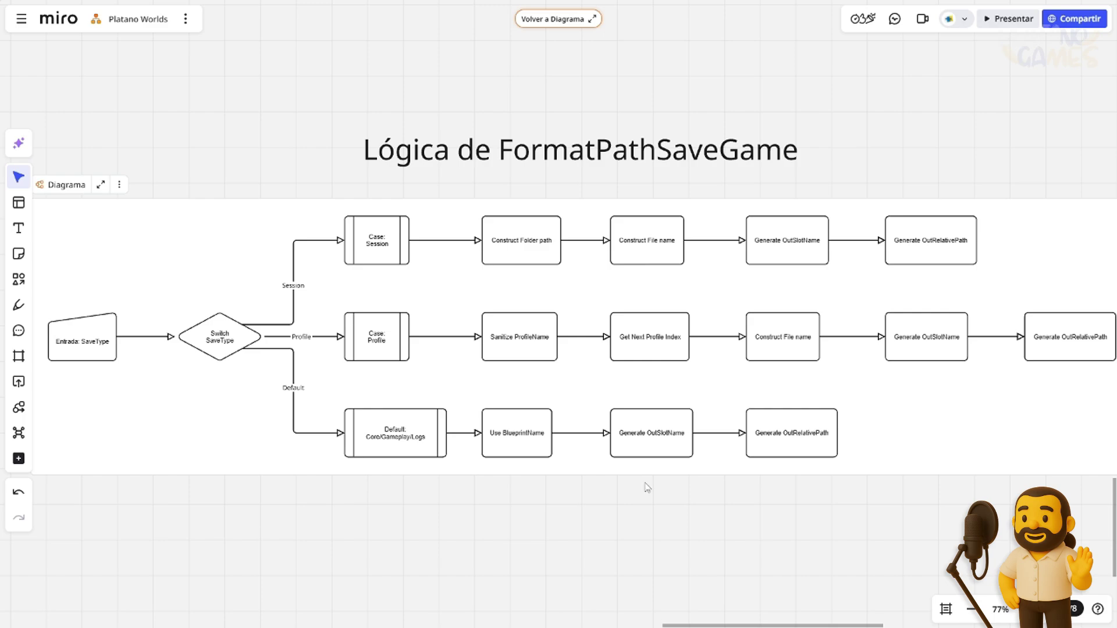
pyautogui.scroll(-1, 682, 271)
pyautogui.moveTo(646, 489); pyautogui.dragTo(703, 112, button='middle')
pyautogui.scroll(-1, 703, 112)
pyautogui.moveTo(884, 167)
pyautogui.mouseDown(button='middle')
pyautogui.moveTo(1022, 150)
pyautogui.moveTo(829, 202)
pyautogui.moveTo(451, 352)
pyautogui.moveTo(254, 491)
pyautogui.mouseUp(button='middle')
pyautogui.scroll(-3, 803, 210)
pyautogui.scroll(2, 810, 222)
pyautogui.scroll(1, 815, 227)
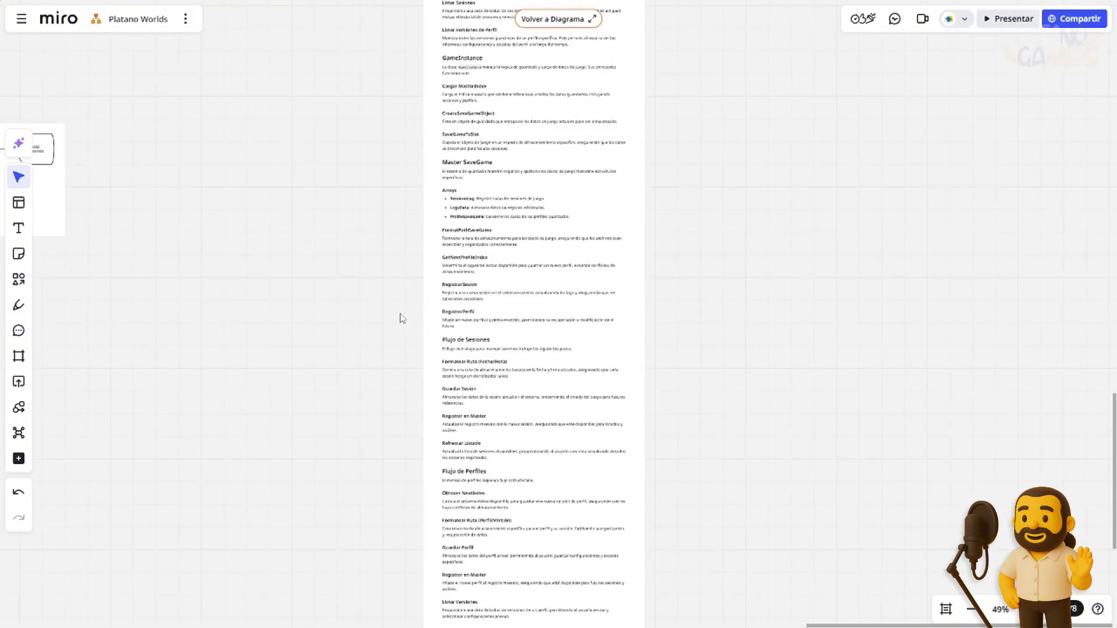
# - Read through the Sistema de Guardado notes on GameInstance, Master SaveGame and the flows
pyautogui.scroll(3, 508, 236)
pyautogui.scroll(3, 507, 235)
pyautogui.scroll(-1, 461, 319)
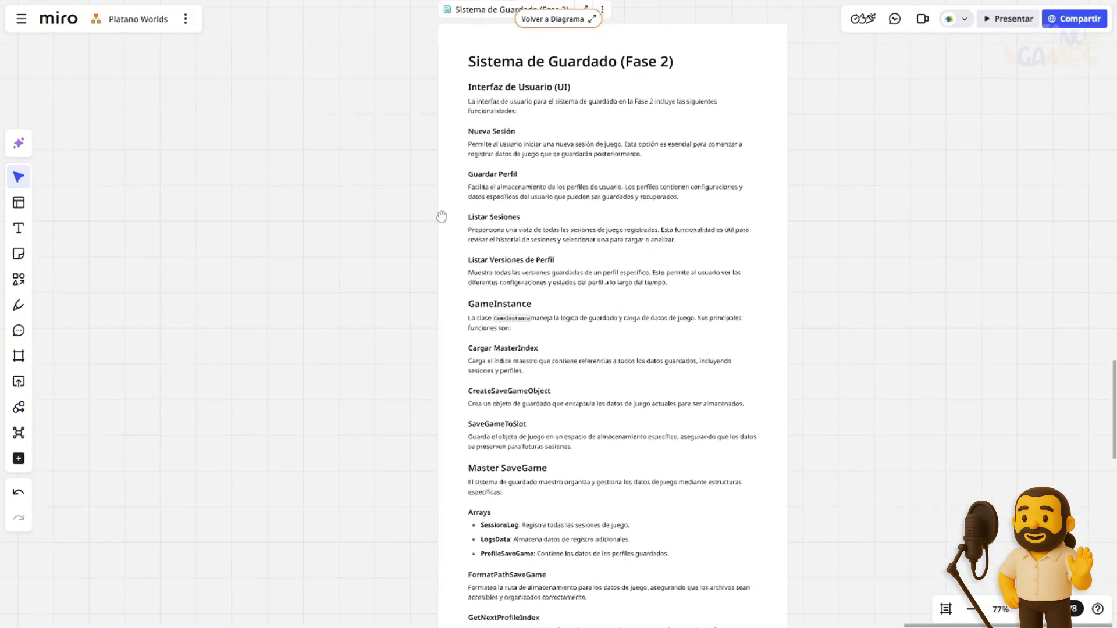
pyautogui.scroll(-5, 428, 426)
pyautogui.scroll(-5, 446, 269)
pyautogui.scroll(-2, 431, 234)
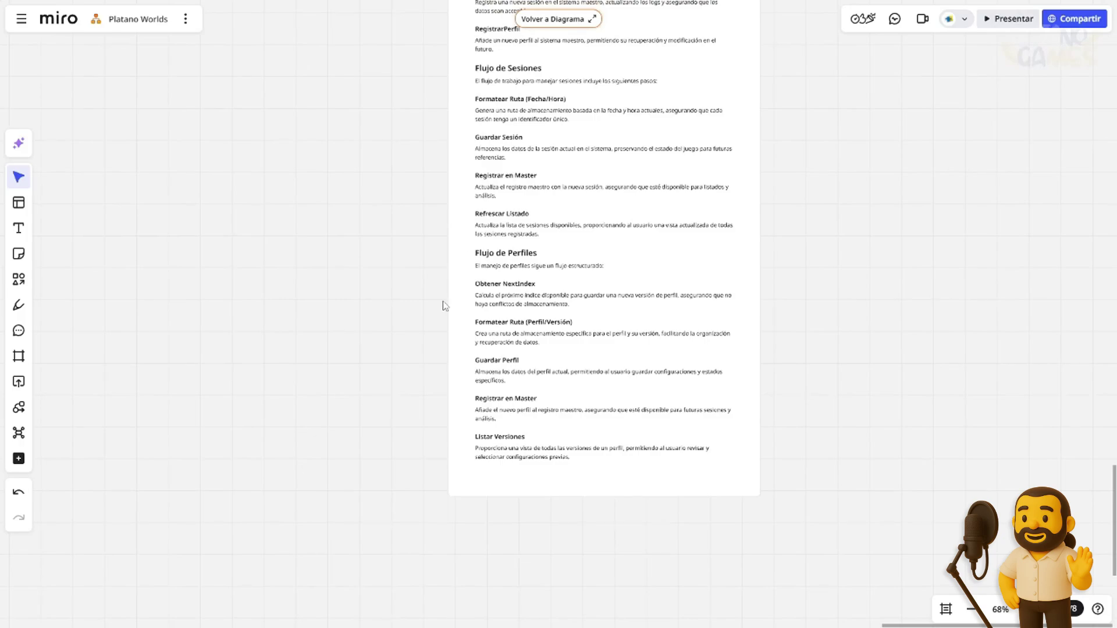
pyautogui.hscroll(5, 383, 391)
pyautogui.scroll(-5, 633, 347)
pyautogui.scroll(-3, 623, 337)
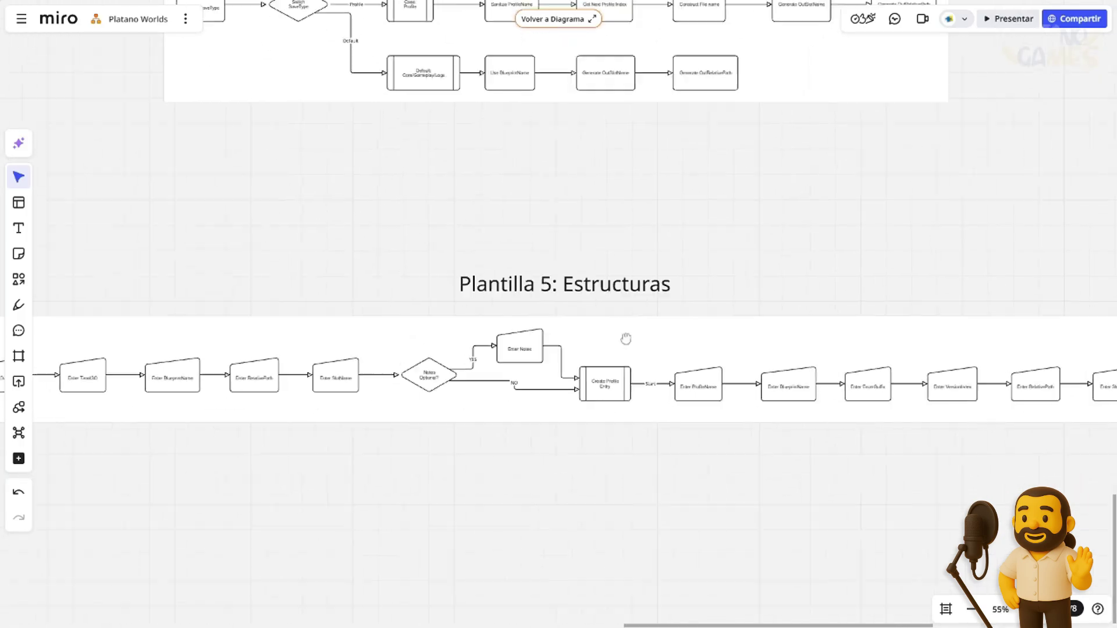
# - Zoom into the Plantilla 5: Estructuras flowchart starting at Create Session Entry
pyautogui.scroll(1, 495, 326)
pyautogui.hscroll(1, 494, 326)
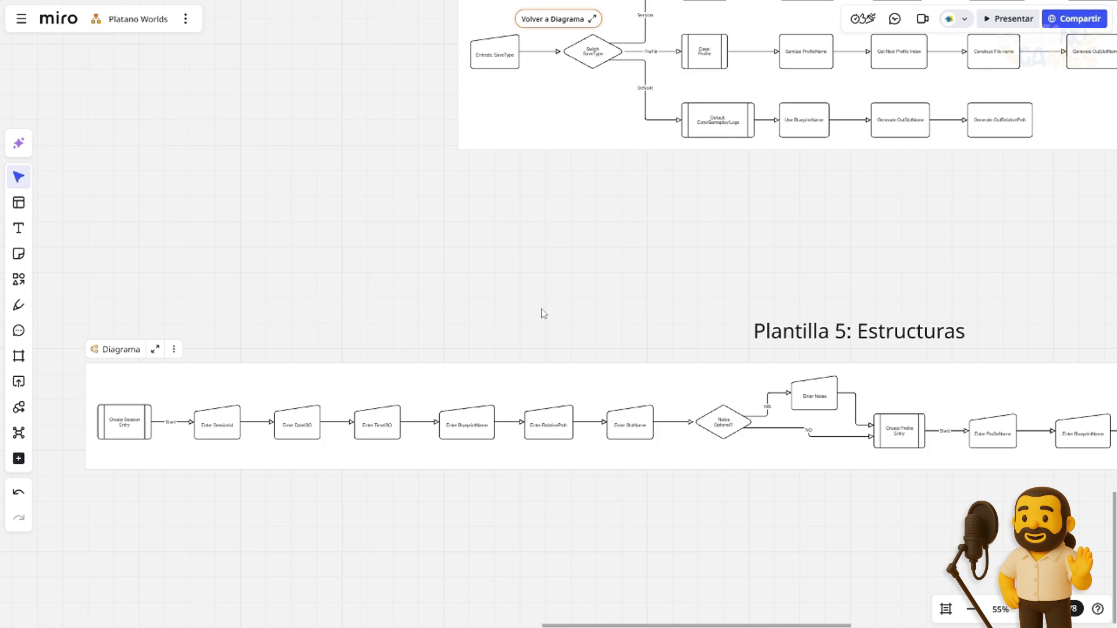
pyautogui.scroll(-2, 543, 314)
pyautogui.keyDown('ctrl'); pyautogui.scroll(3, 559, 268); pyautogui.keyUp('ctrl')
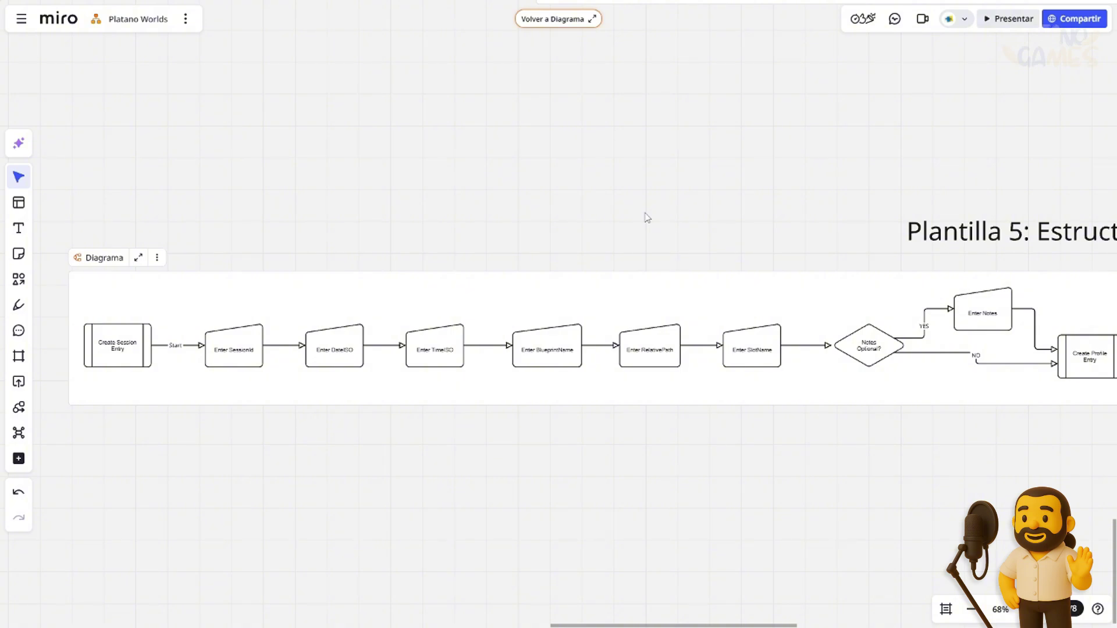
pyautogui.keyDown('ctrl'); pyautogui.scroll(2, 647, 217); pyautogui.keyUp('ctrl')
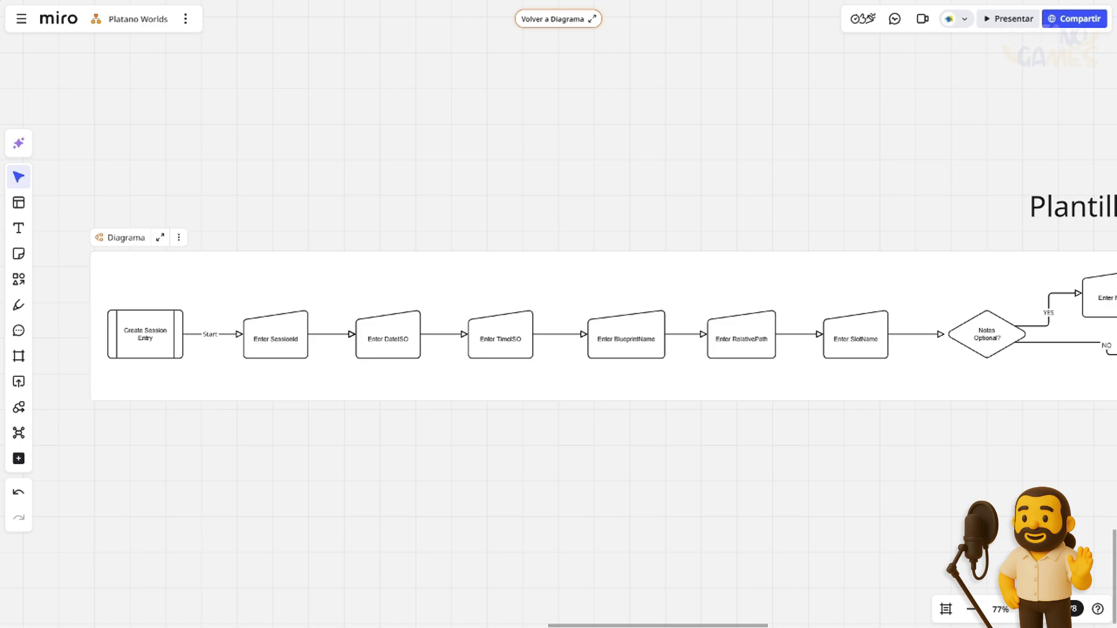
# - Zoom the Miro board out to about 18% to see every diagram
pyautogui.scroll(-10, 535, 279)
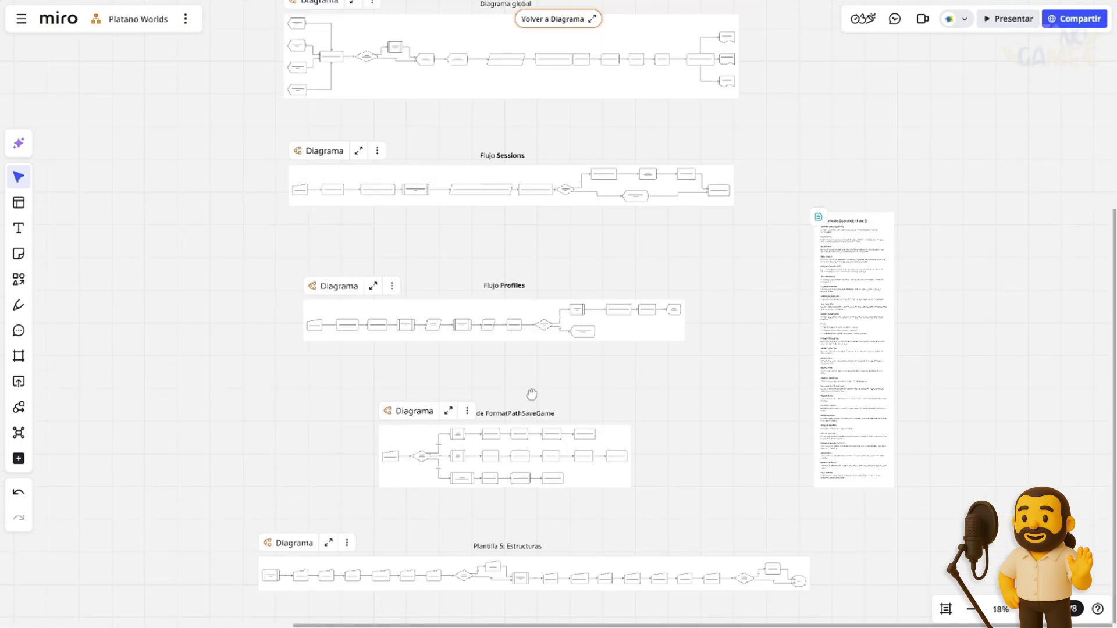
pyautogui.scroll(-2, 538, 392)
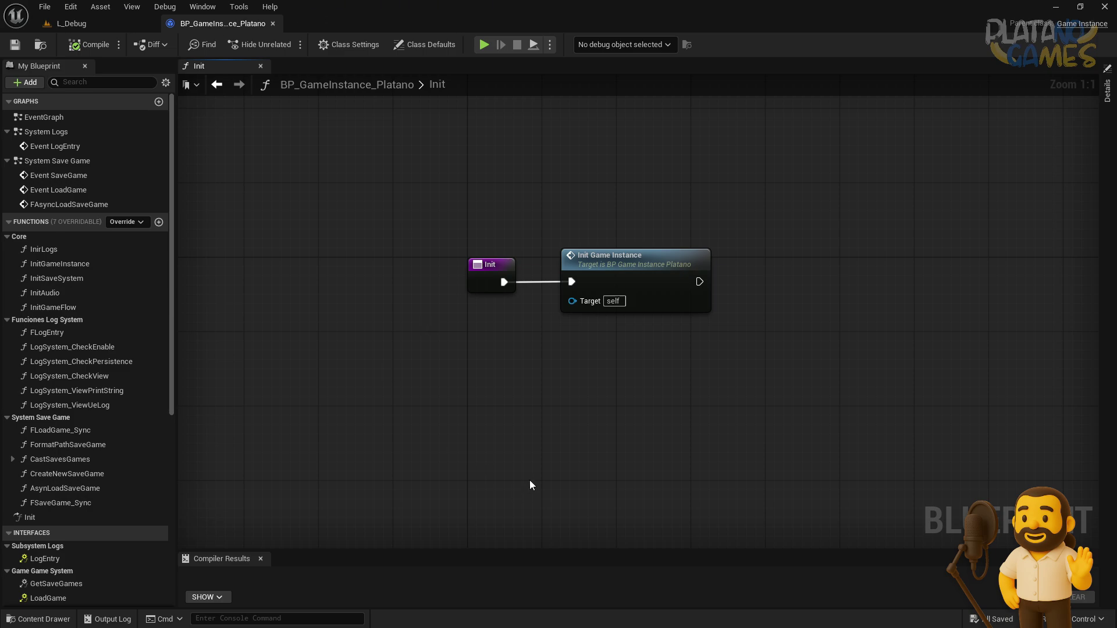
pyautogui.moveTo(477, 401); pyautogui.dragTo(454, 399, button='right')
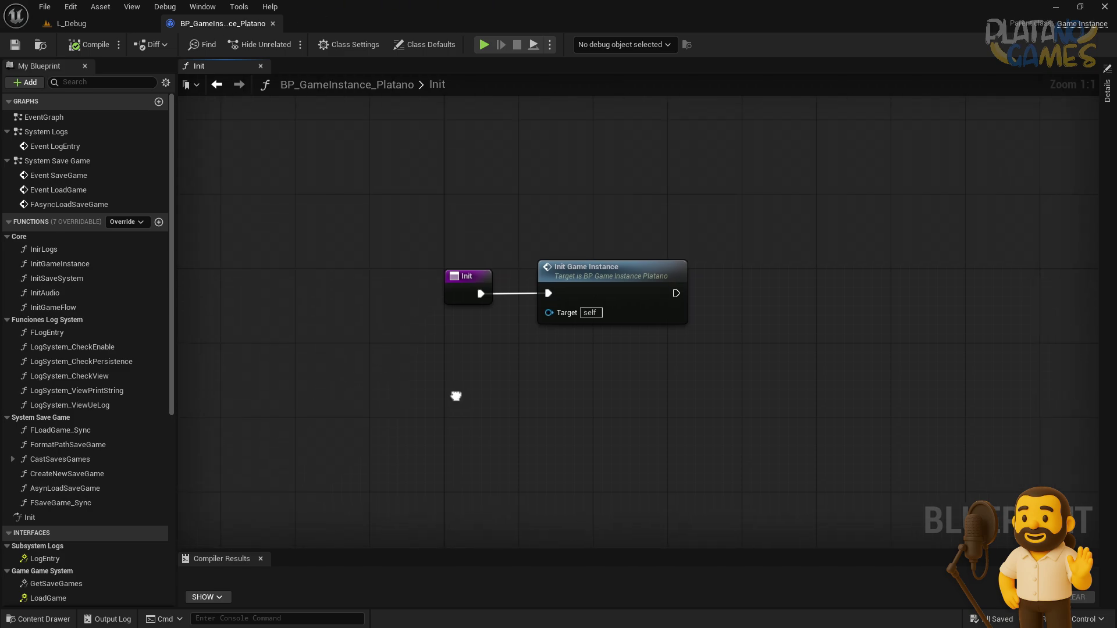
pyautogui.click(52, 204)
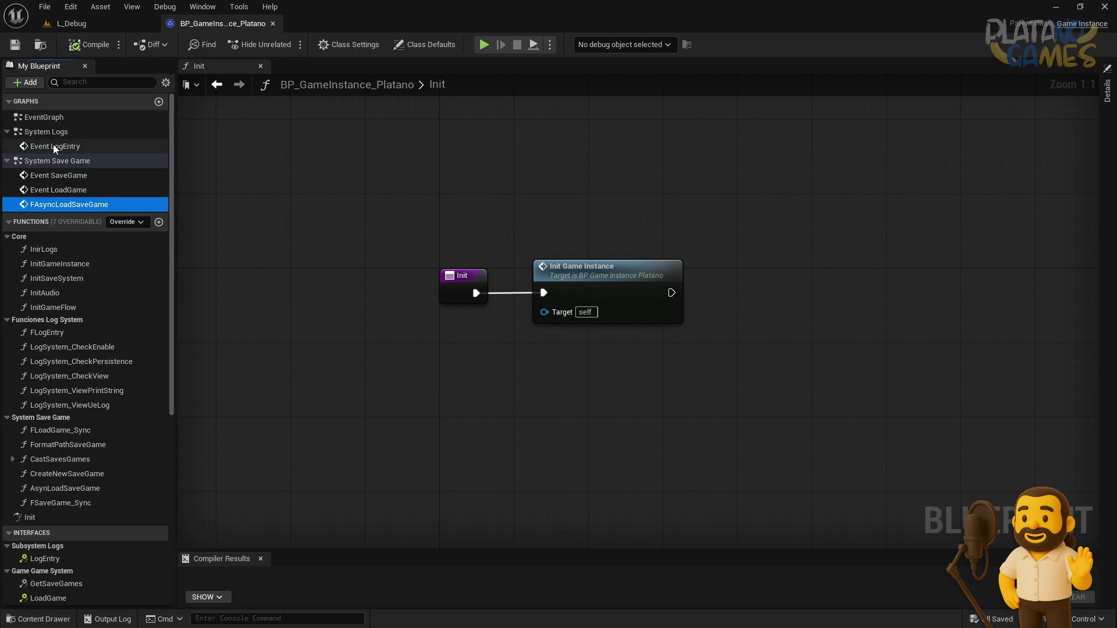
# - Open the System Save Game graph and bring its Load Save Game section into view
pyautogui.click(62, 160)
pyautogui.doubleClick(62, 161)
pyautogui.scroll(3, 616, 335)
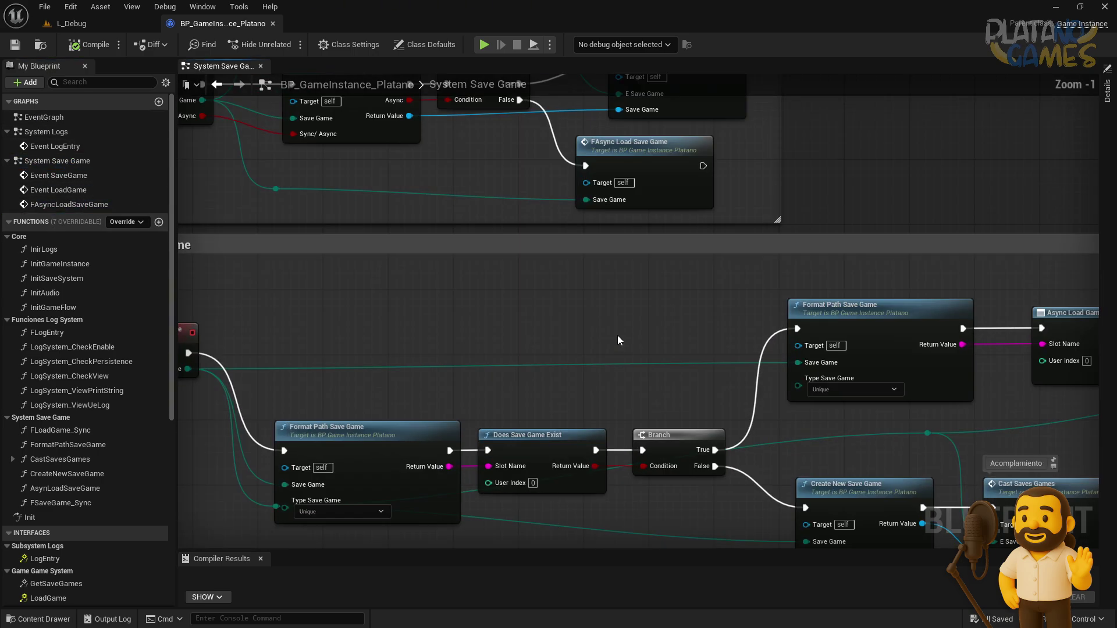
pyautogui.moveTo(617, 335)
pyautogui.mouseDown(button='right')
pyautogui.moveTo(522, 249)
pyautogui.moveTo(449, 442)
pyautogui.mouseUp(button='right')
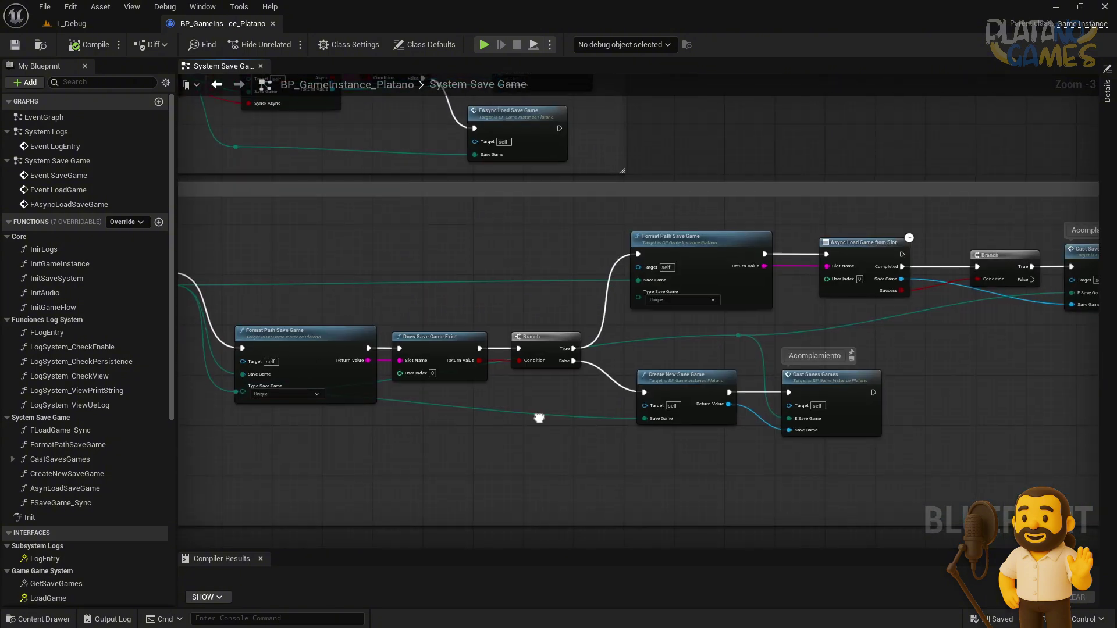
pyautogui.scroll(-1, 449, 441)
pyautogui.scroll(2, 568, 452)
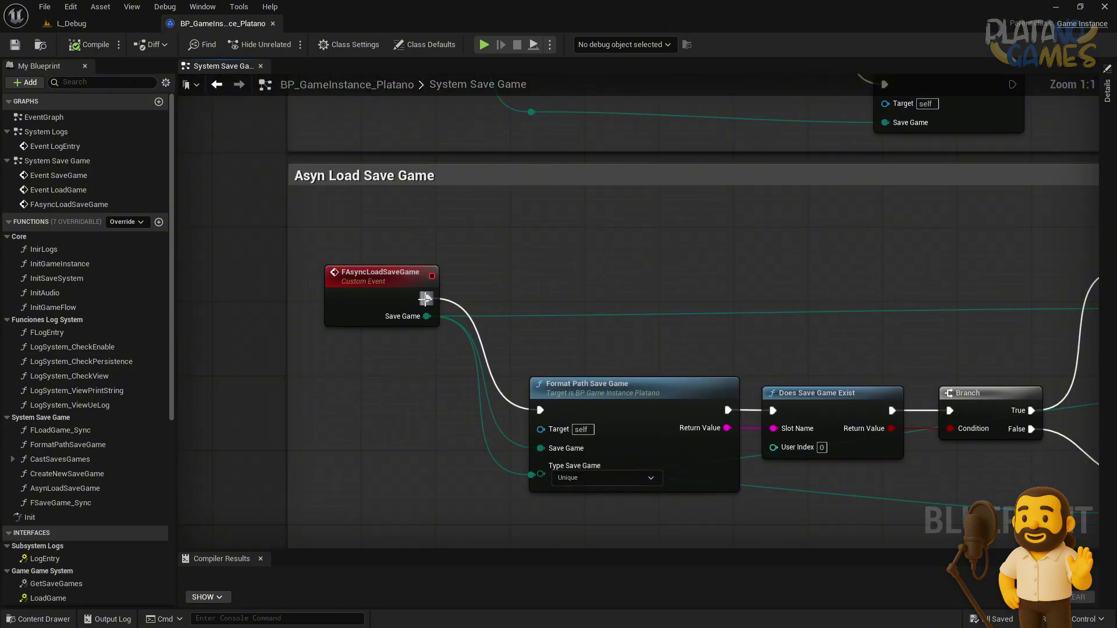
pyautogui.moveTo(532, 265)
pyautogui.mouseDown(button='right')
pyautogui.moveTo(505, 269)
pyautogui.moveTo(505, 420)
pyautogui.mouseUp(button='right')
# - Open the FSaveGame_Sync function graph, then return to the System Save Game tab
pyautogui.doubleClick(508, 192)
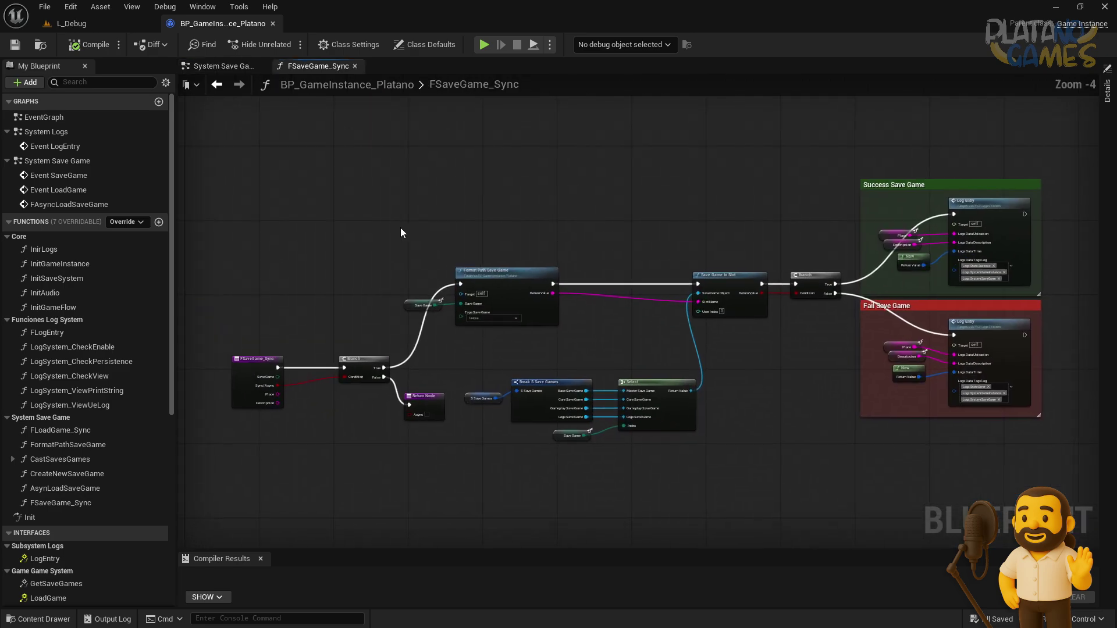
pyautogui.click(216, 85)
pyautogui.scroll(-1, 291, 216)
pyautogui.scroll(-1, 536, 359)
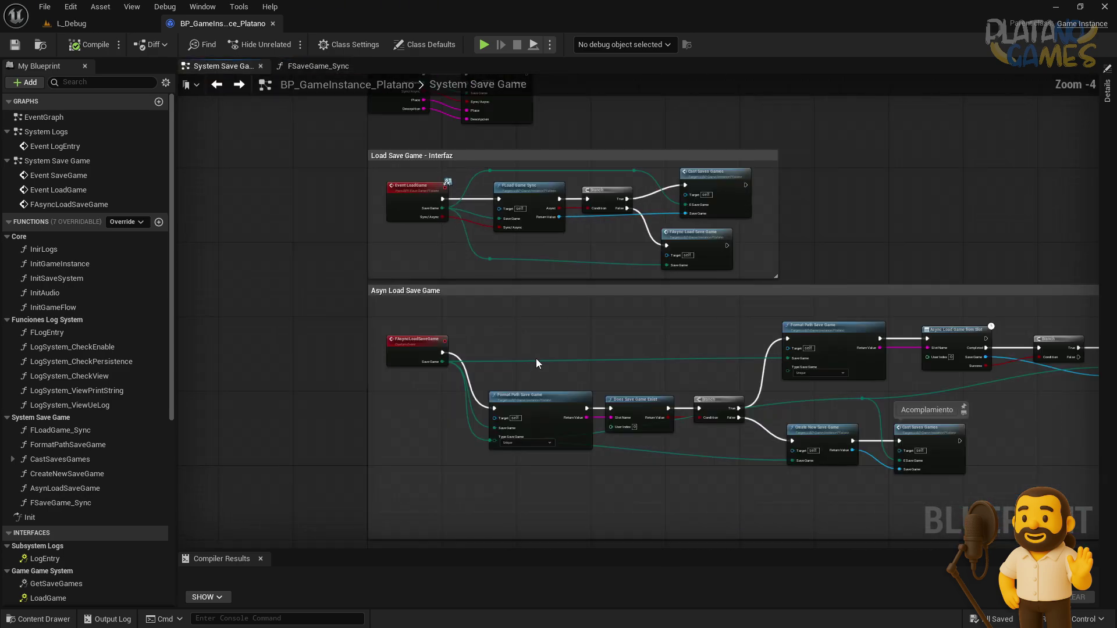
pyautogui.scroll(1, 481, 292)
# - Inspect the two Format Path Save Game nodes in the Asyn Load Save Game section
pyautogui.moveTo(535, 359)
pyautogui.mouseDown(button='right')
pyautogui.moveTo(481, 292)
pyautogui.moveTo(438, 264)
pyautogui.mouseUp(button='right')
pyautogui.scroll(-1, 437, 259)
pyautogui.click(323, 343)
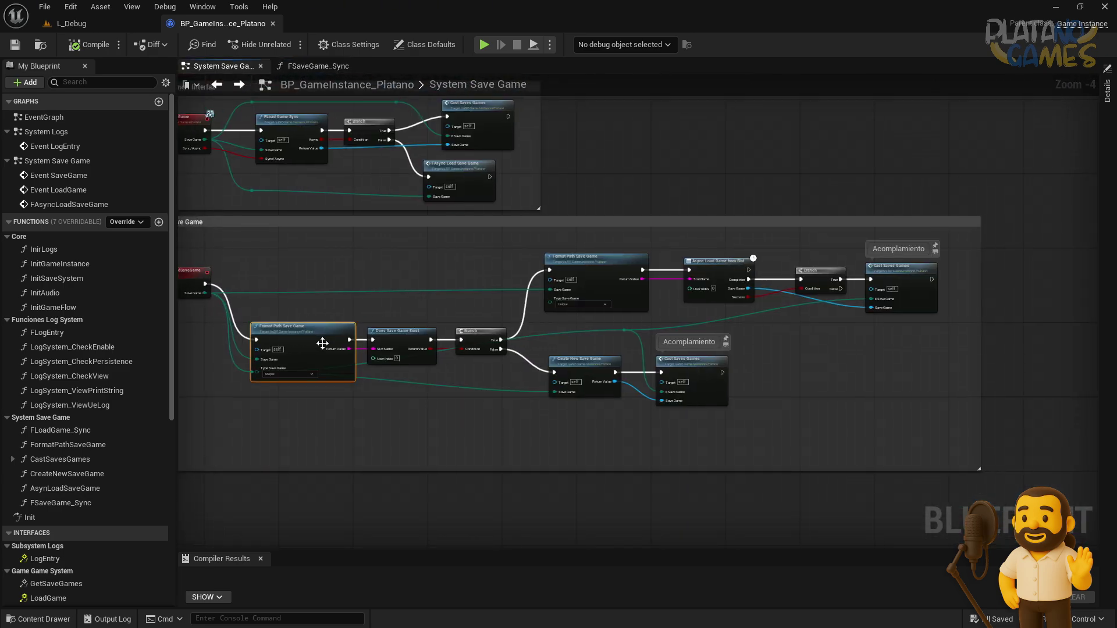
pyautogui.click(625, 265)
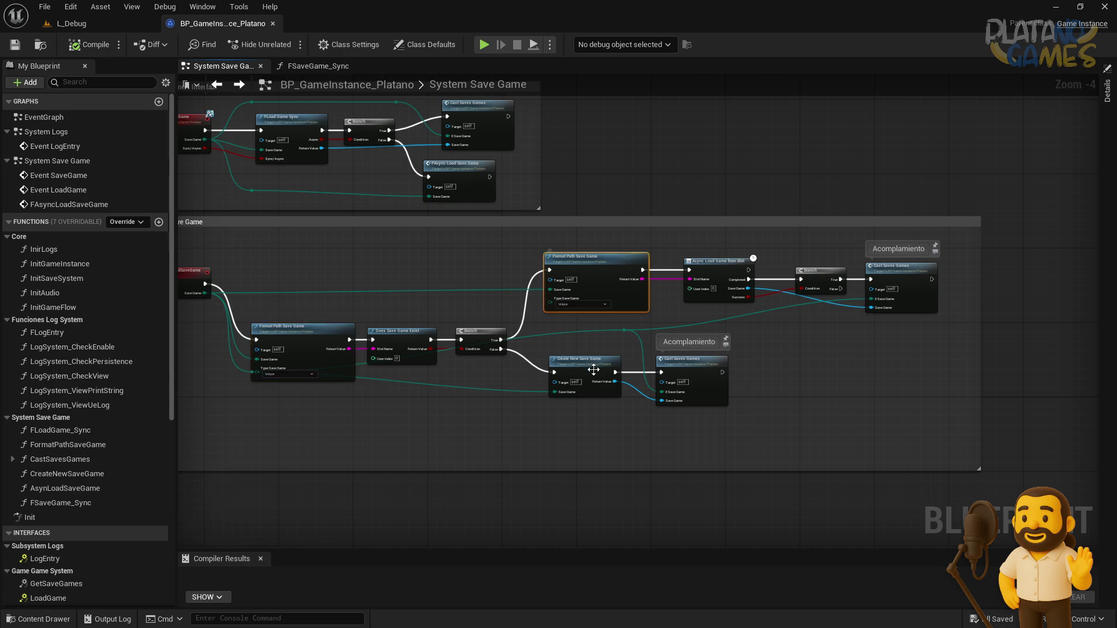
pyautogui.click(798, 395)
# - Rearrange the Format Path Save Game, Does Save Game Exist and Branch nodes in Asyn Load Save Game
pyautogui.scroll(2, 414, 386)
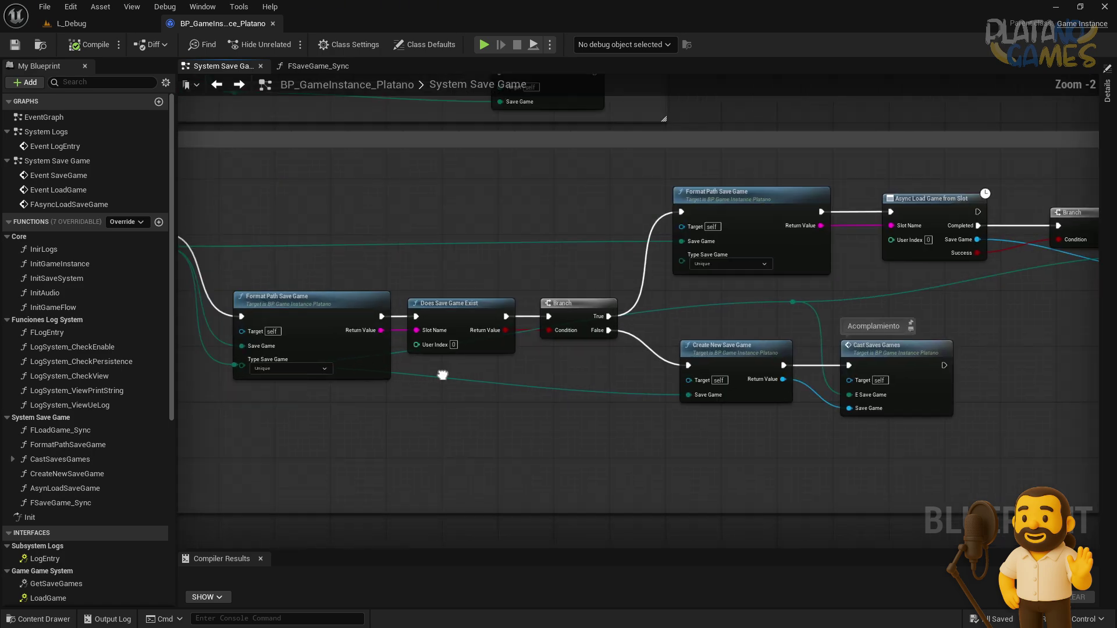
pyautogui.moveTo(432, 387)
pyautogui.mouseDown(button='right')
pyautogui.moveTo(473, 359)
pyautogui.moveTo(454, 367)
pyautogui.mouseUp(button='right')
pyautogui.moveTo(456, 269); pyautogui.dragTo(226, 438)
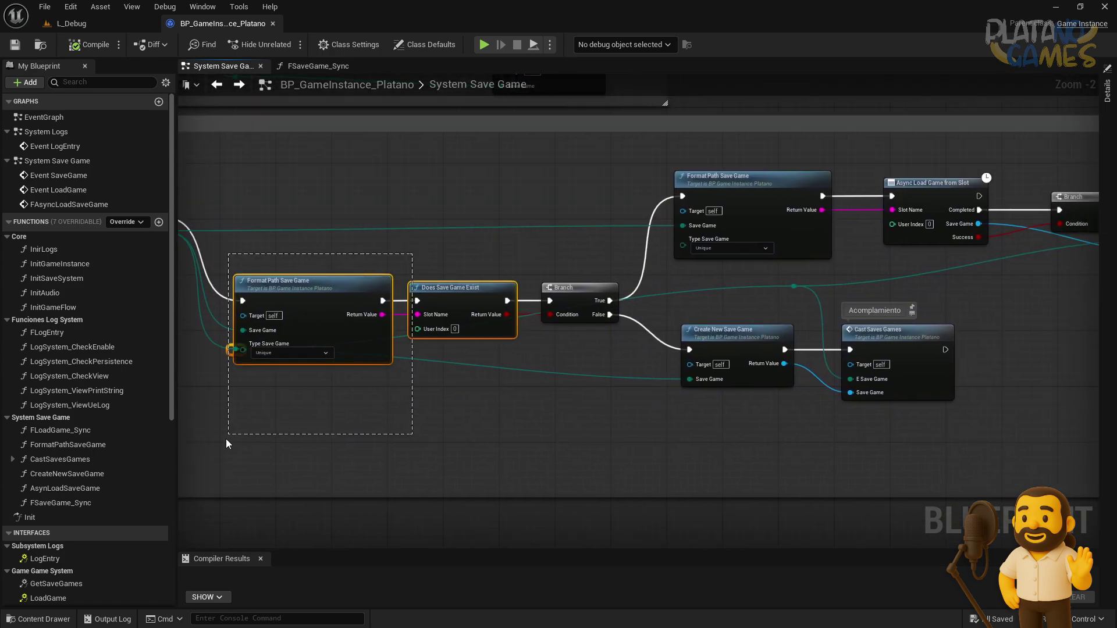
pyautogui.moveTo(542, 427); pyautogui.dragTo(618, 231)
pyautogui.moveTo(833, 464); pyautogui.dragTo(678, 185)
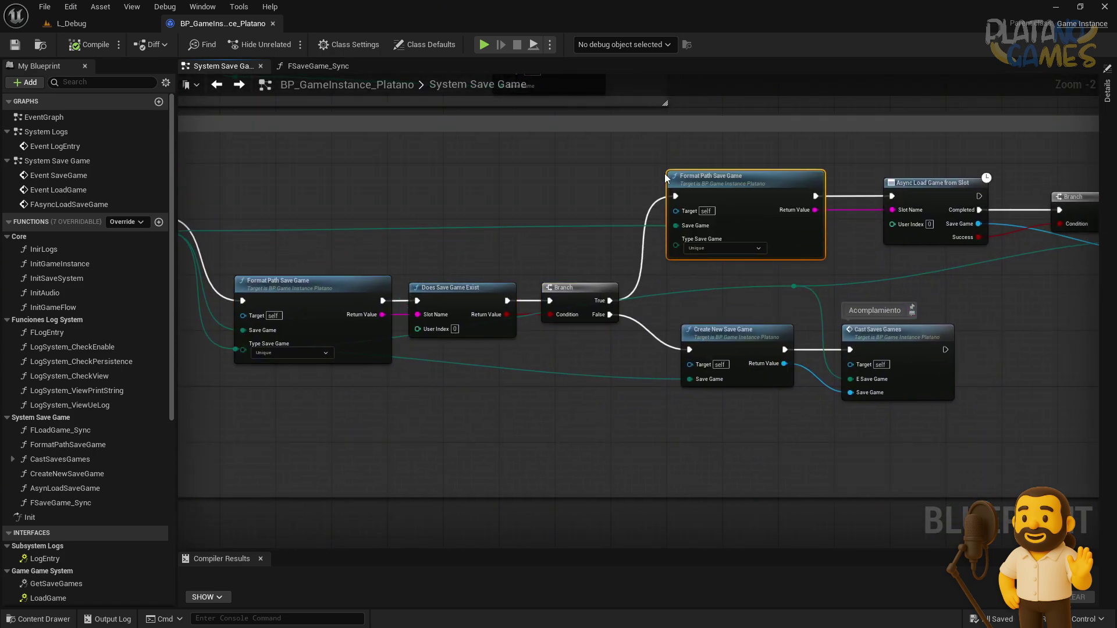
pyautogui.scroll(-1, 675, 215)
pyautogui.scroll(-1, 512, 257)
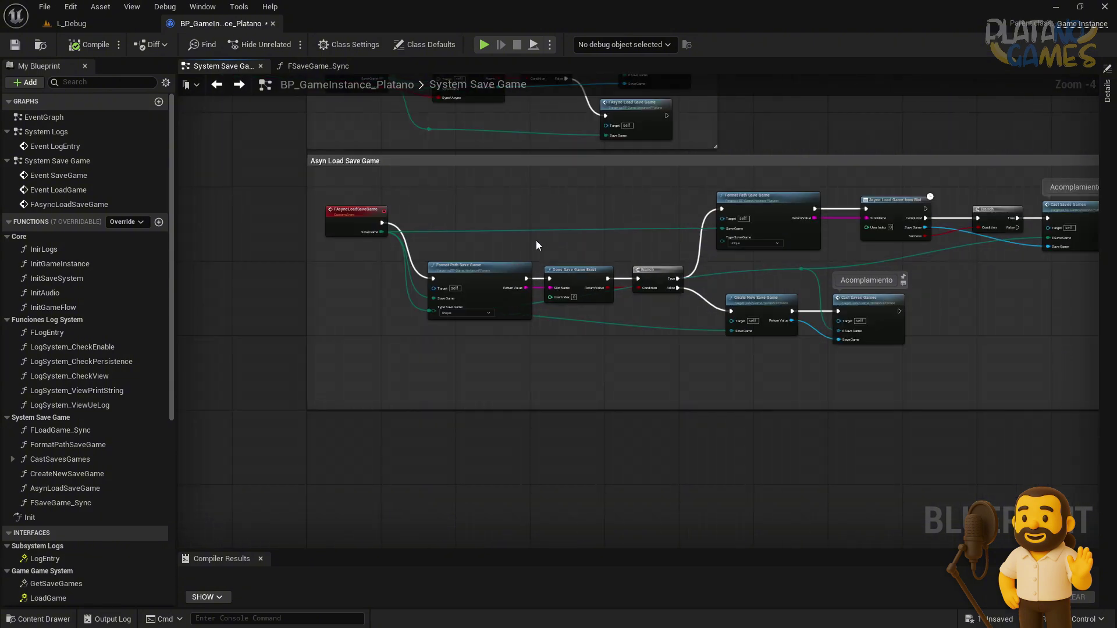
pyautogui.moveTo(535, 240); pyautogui.dragTo(450, 276, button='right')
pyautogui.moveTo(781, 437)
pyautogui.mouseDown()
pyautogui.moveTo(398, 298)
pyautogui.moveTo(396, 278)
pyautogui.mouseUp()
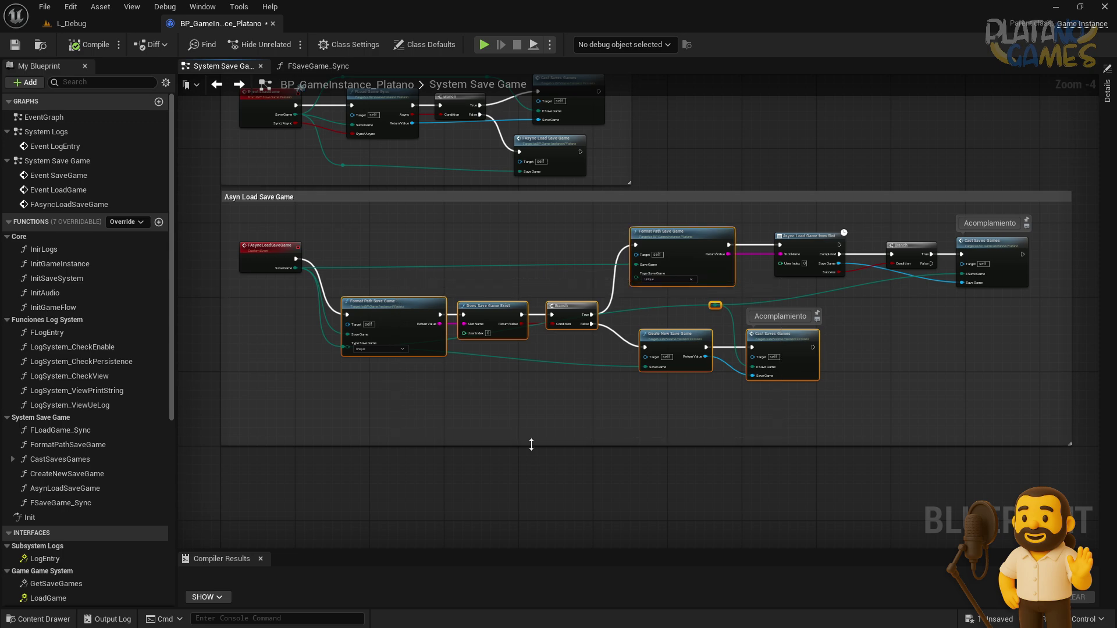
pyautogui.click(410, 327)
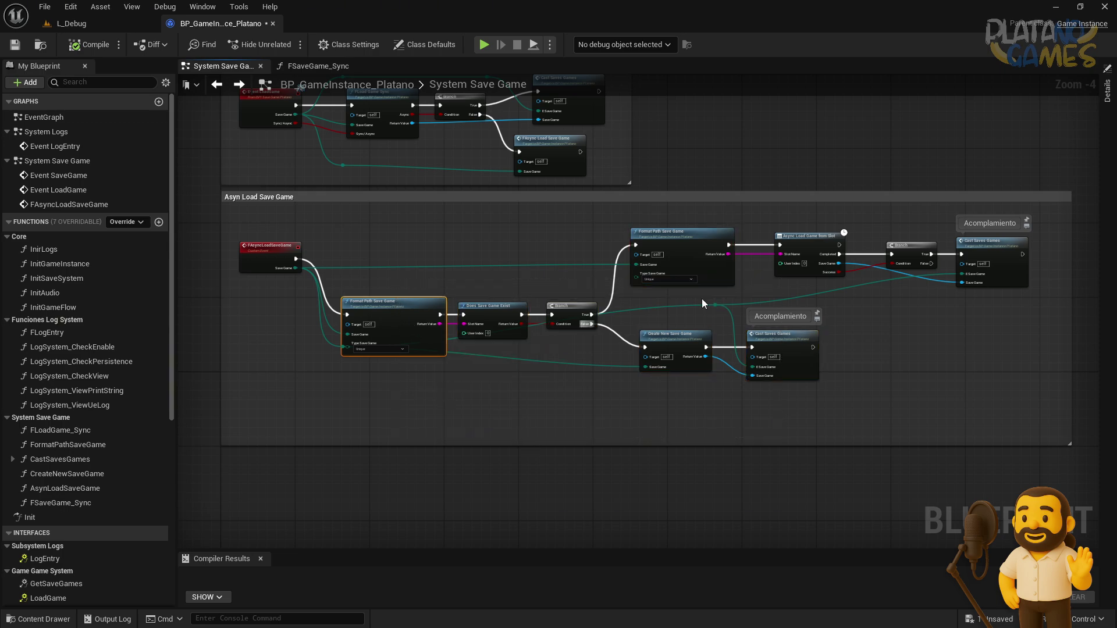
# - Delete the redundant upper Format Path Save Game node and wire Branch True into Async Load Game from Slot
pyautogui.click(807, 249)
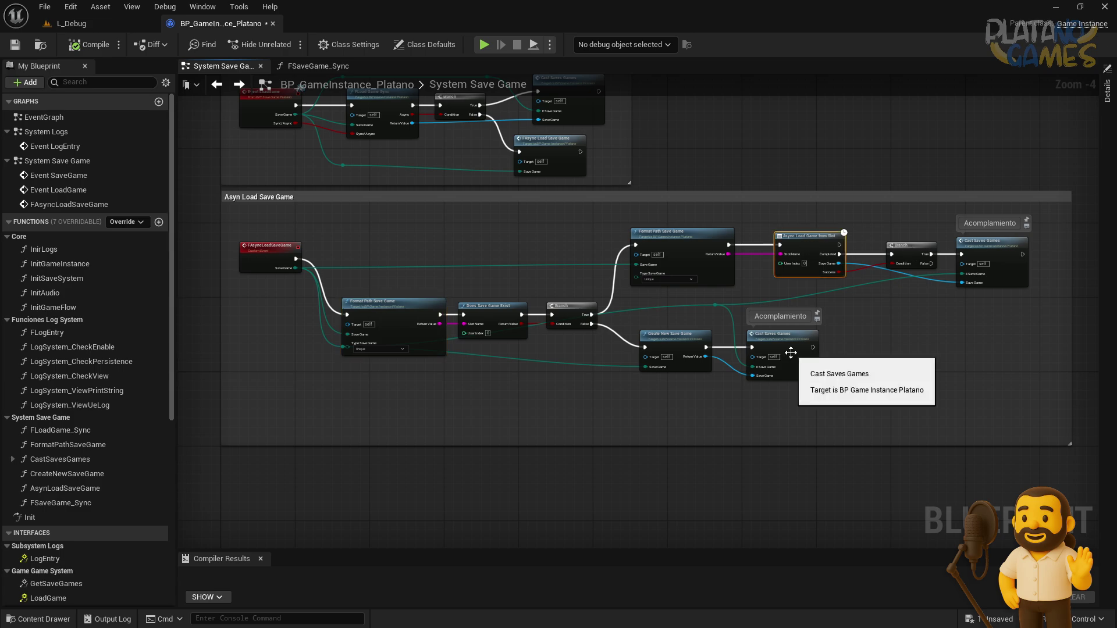
pyautogui.click(692, 420)
pyautogui.click(689, 261)
pyautogui.scroll(3, 689, 261)
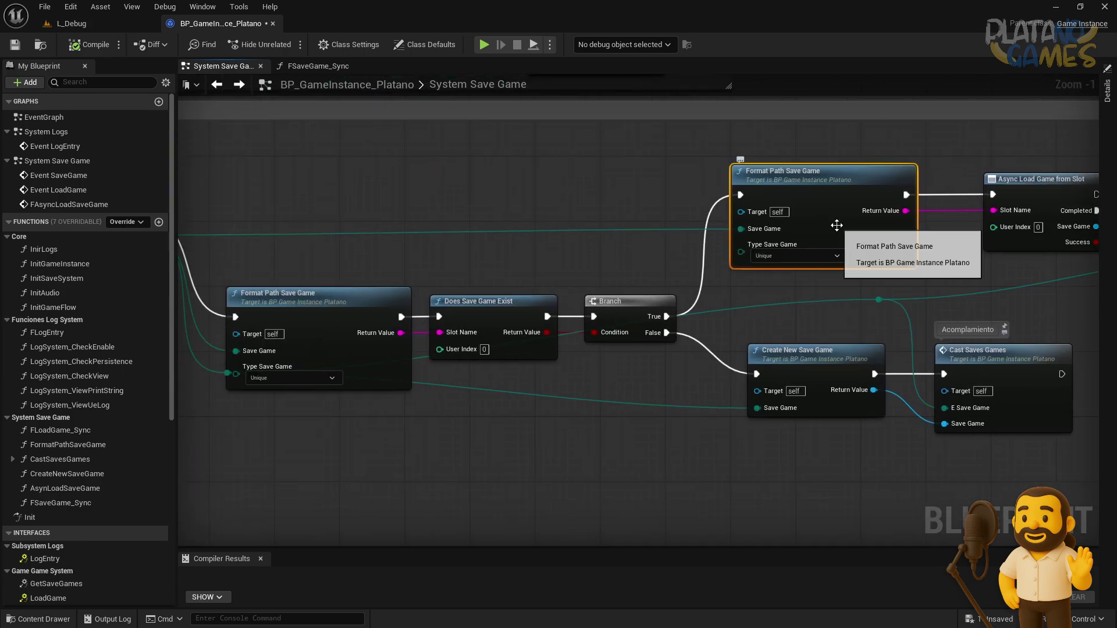
pyautogui.press('Delete')
pyautogui.moveTo(667, 316); pyautogui.dragTo(993, 197)
pyautogui.moveTo(389, 424)
pyautogui.mouseDown()
pyautogui.moveTo(651, 285)
pyautogui.moveTo(633, 194)
pyautogui.mouseUp()
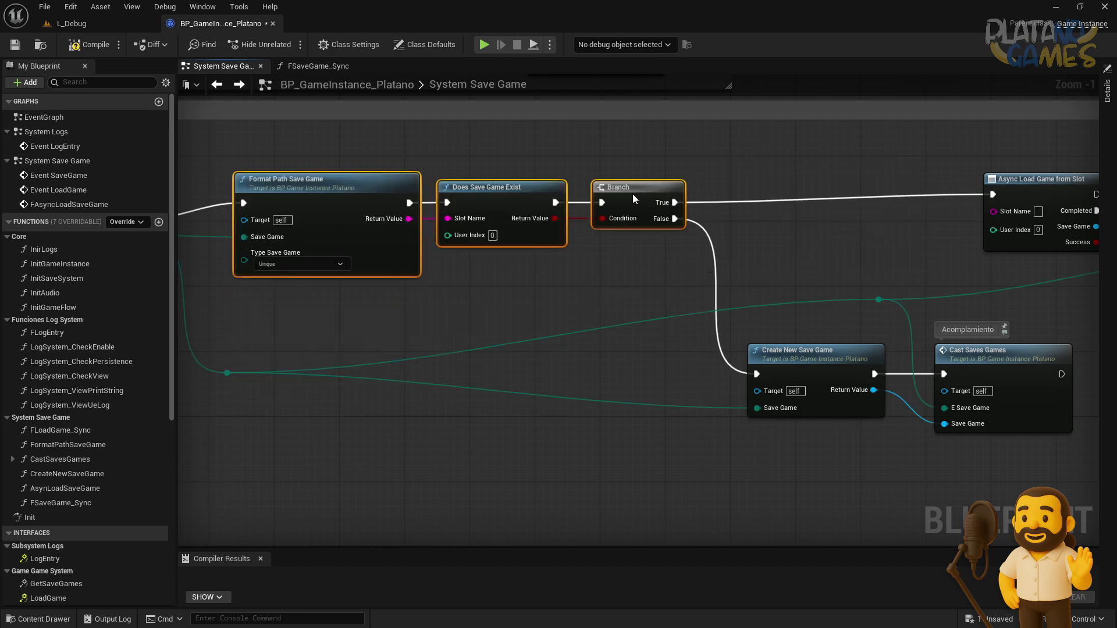
pyautogui.scroll(-1, 738, 169)
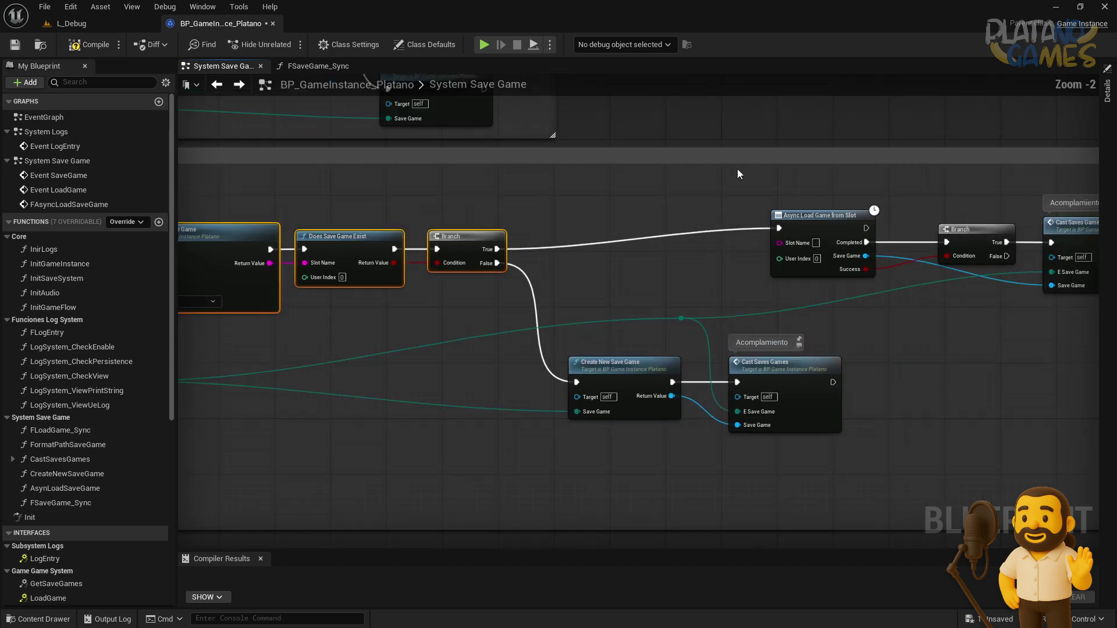
pyautogui.click(795, 226)
pyautogui.moveTo(795, 226); pyautogui.dragTo(753, 239)
pyautogui.moveTo(388, 298); pyautogui.dragTo(478, 284, button='right')
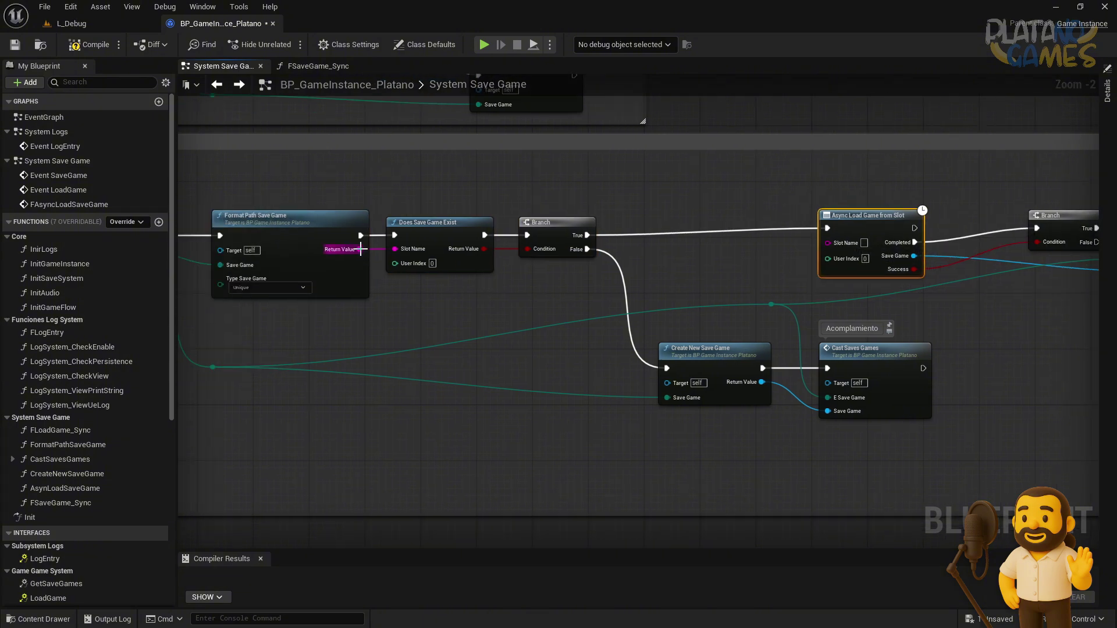
pyautogui.moveTo(360, 249); pyautogui.dragTo(836, 243)
pyautogui.doubleClick(698, 246)
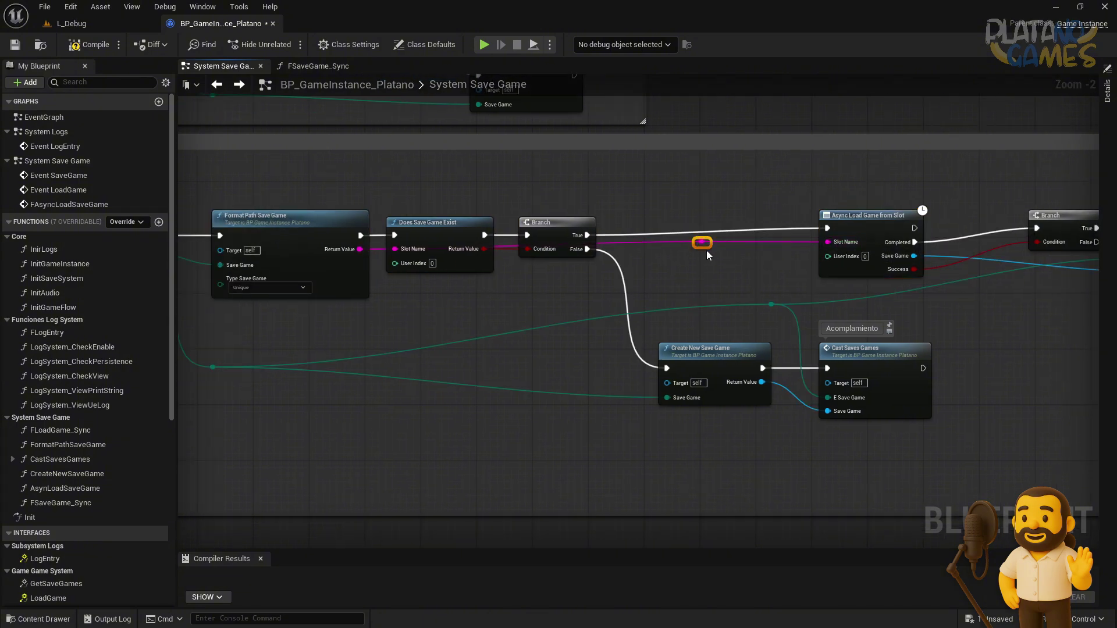
pyautogui.moveTo(705, 246); pyautogui.dragTo(401, 172)
pyautogui.doubleClick(557, 192)
pyautogui.moveTo(562, 186); pyautogui.dragTo(663, 174)
pyautogui.moveTo(664, 179); pyautogui.dragTo(831, 163, button='right')
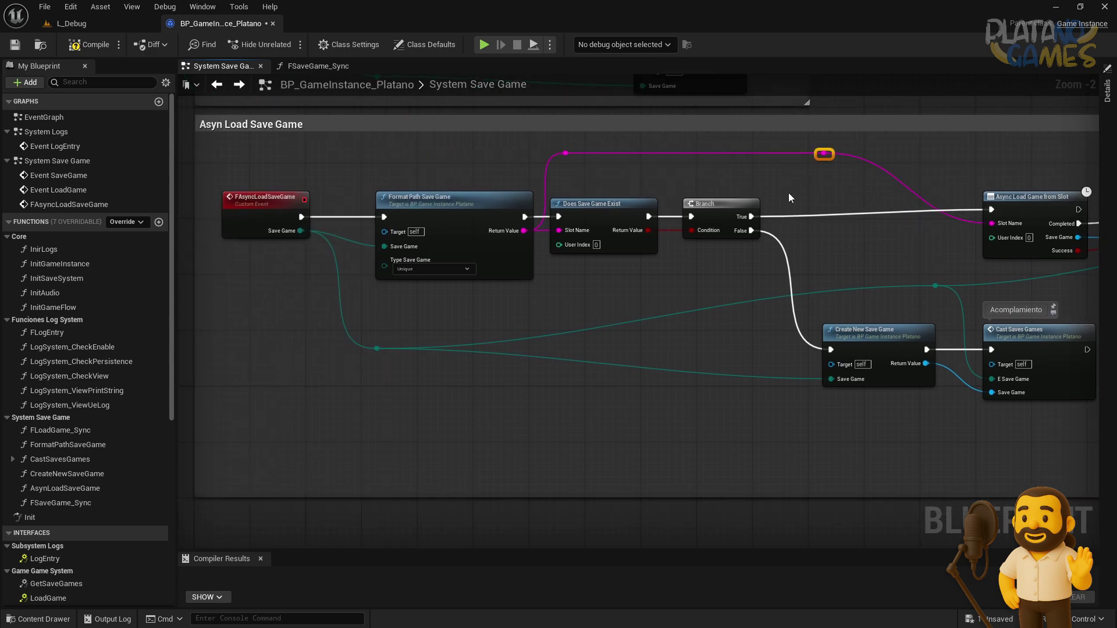
pyautogui.scroll(-2, 327, 271)
pyautogui.moveTo(327, 271); pyautogui.dragTo(324, 271, button='right')
pyautogui.click(344, 302)
pyautogui.moveTo(351, 305); pyautogui.dragTo(341, 324)
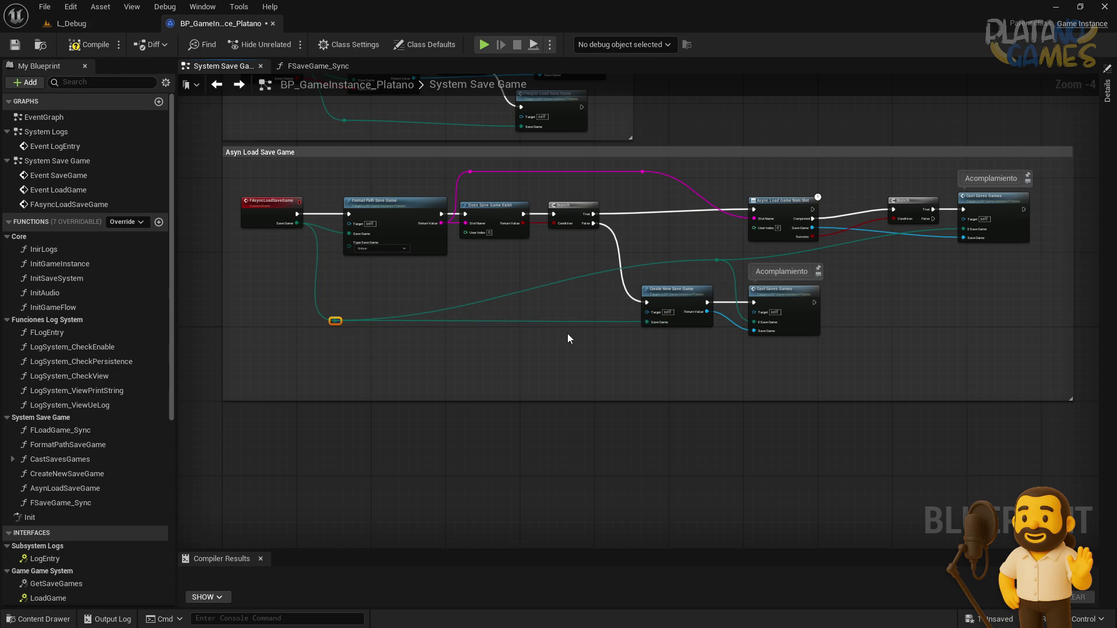
pyautogui.moveTo(547, 265); pyautogui.dragTo(533, 306, button='right')
pyautogui.scroll(1, 533, 304)
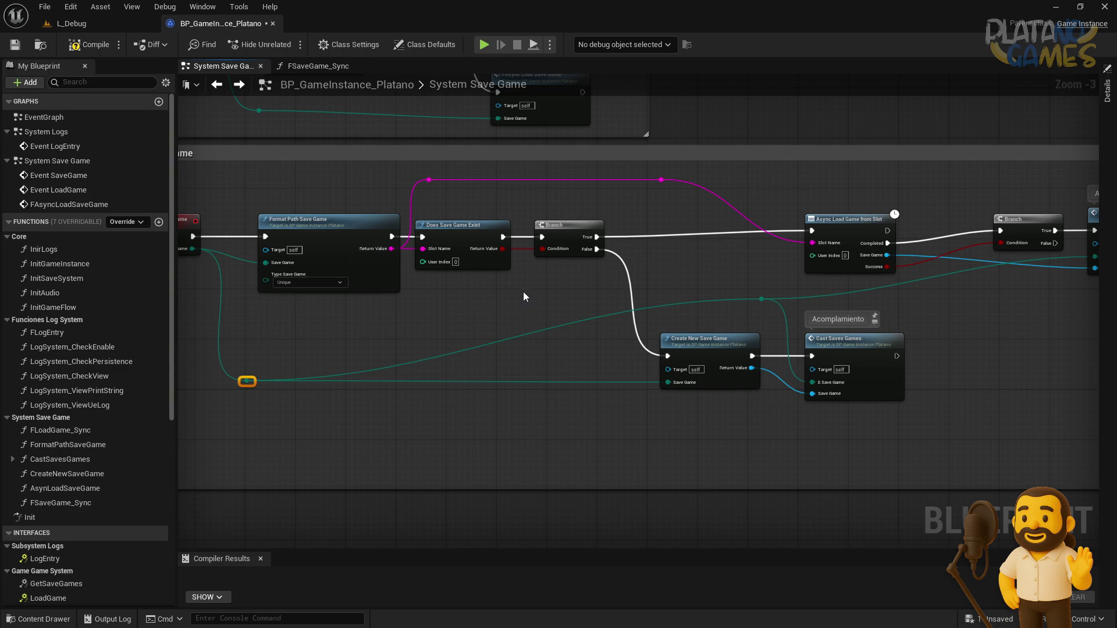
pyautogui.click(390, 298)
pyautogui.moveTo(573, 302); pyautogui.dragTo(677, 466, button='right')
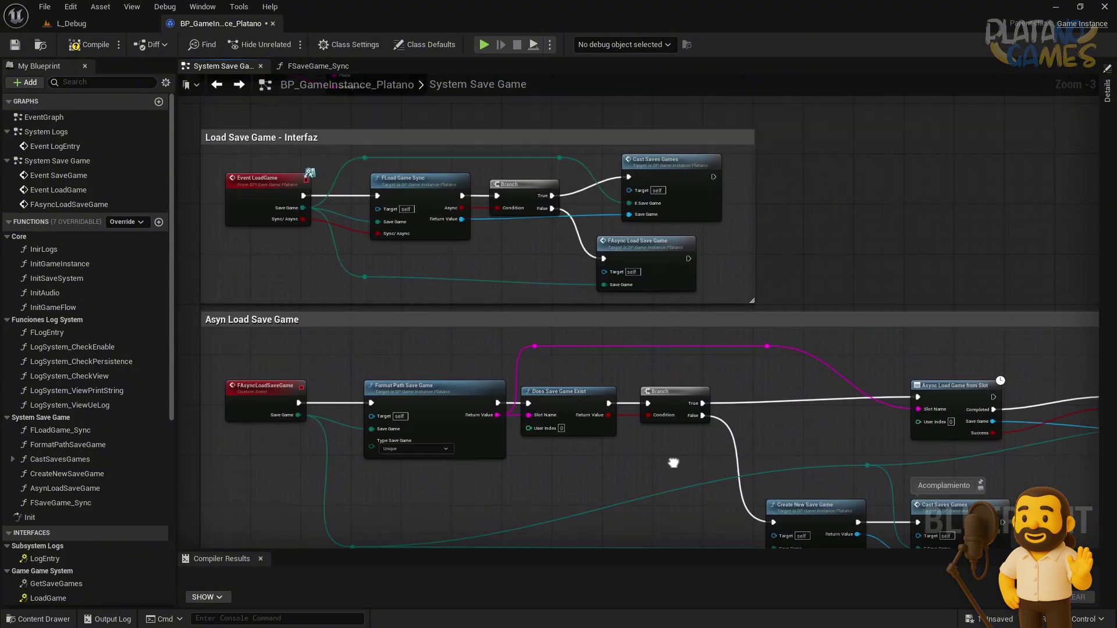
pyautogui.click(673, 290)
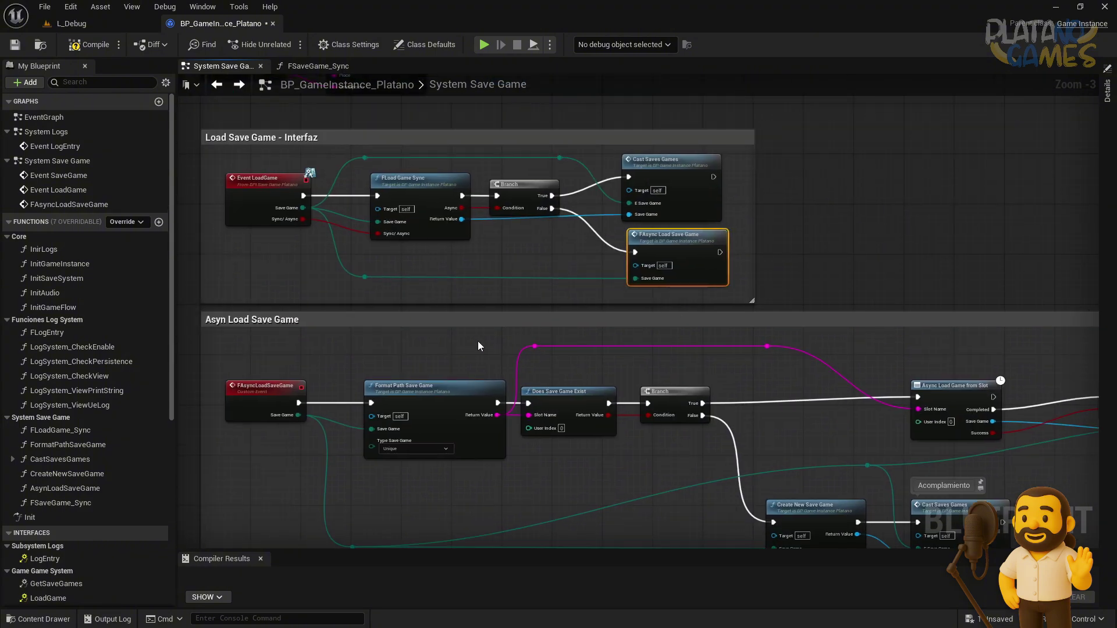
pyautogui.scroll(-1, 452, 274)
pyautogui.scroll(-1, 504, 351)
pyautogui.moveTo(504, 351); pyautogui.dragTo(495, 378, button='right')
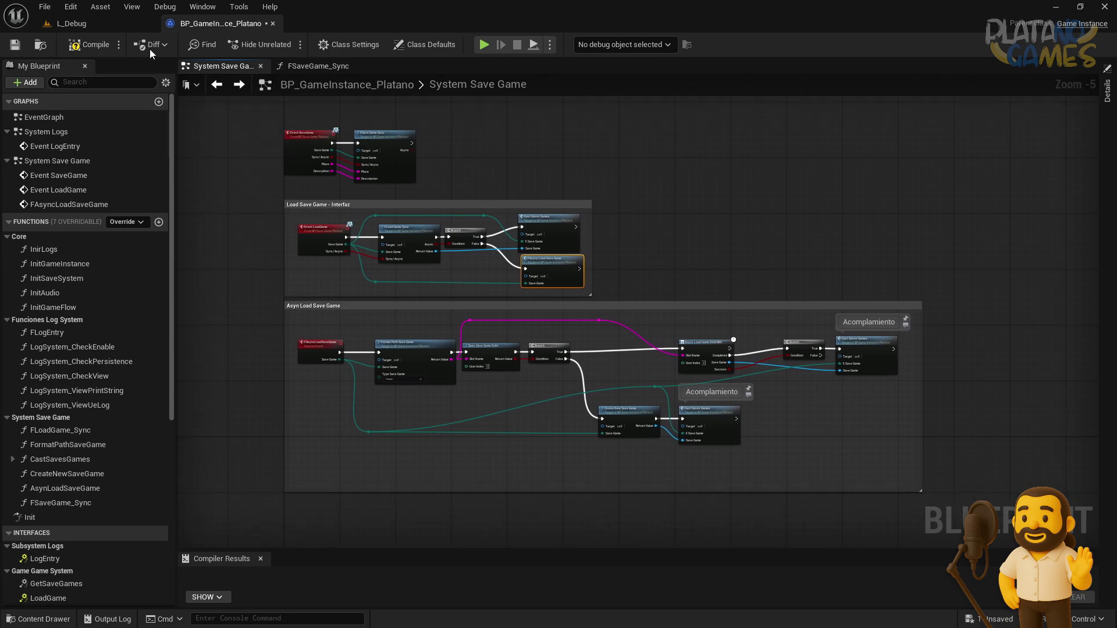
# - Compile and save BP_GameInstance_Platano, then zoom into the Asyn Load Save Game nodes
pyautogui.click(93, 45)
pyautogui.click(14, 44)
pyautogui.moveTo(298, 371)
pyautogui.mouseDown(button='right')
pyautogui.moveTo(311, 283)
pyautogui.moveTo(289, 388)
pyautogui.mouseUp(button='right')
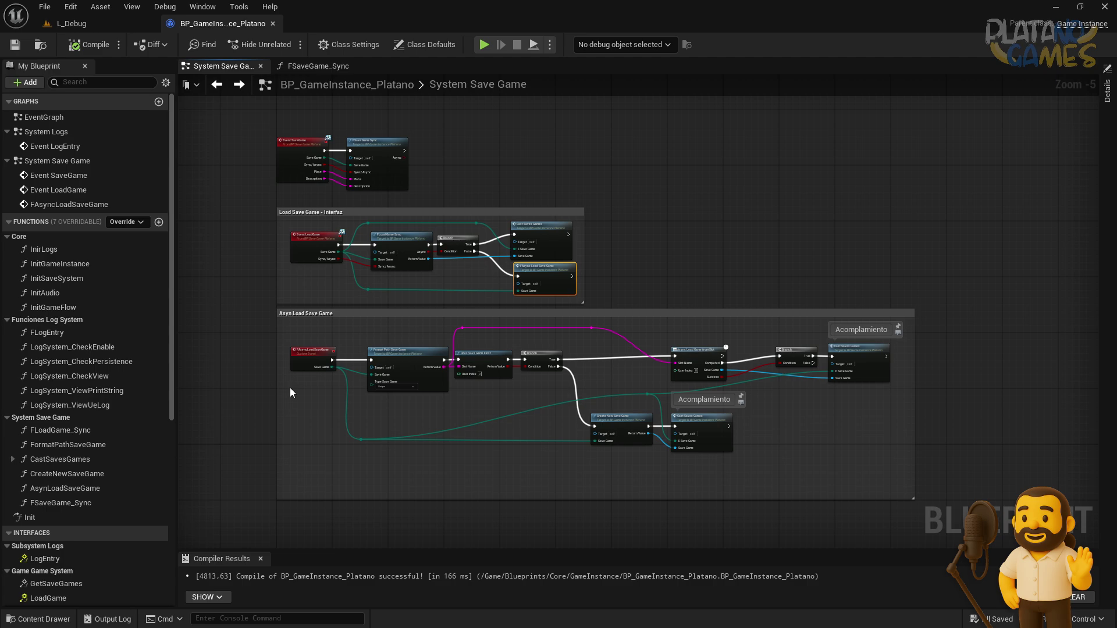
pyautogui.scroll(-5, 59, 498)
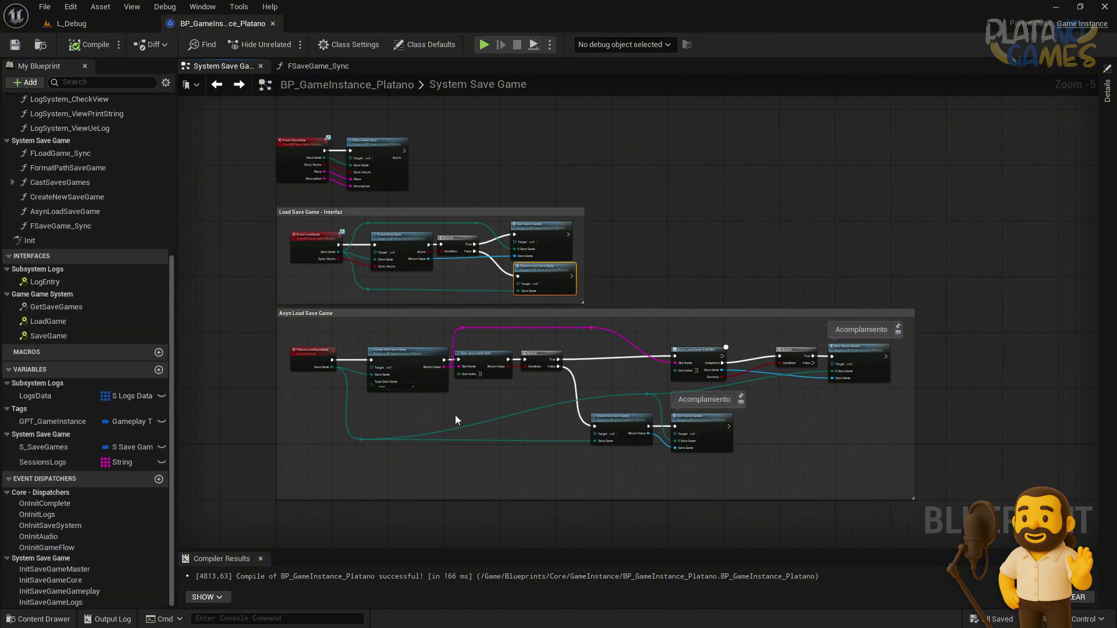
pyautogui.moveTo(455, 416); pyautogui.dragTo(474, 410, button='right')
pyautogui.scroll(1, 800, 378)
pyautogui.moveTo(801, 378); pyautogui.dragTo(868, 364, button='right')
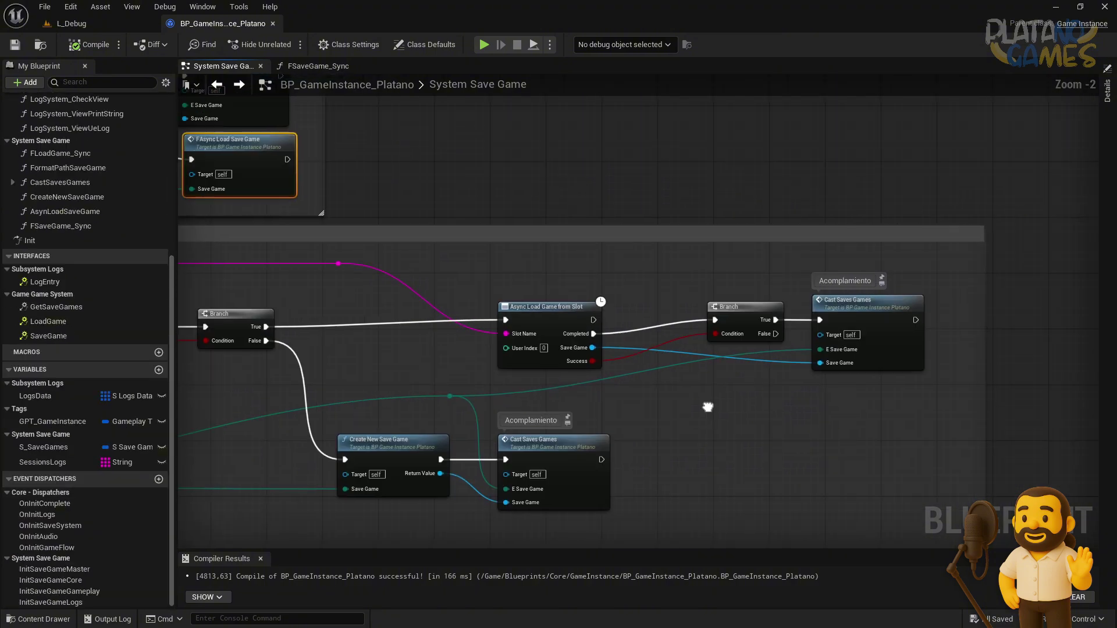
pyautogui.scroll(5, 343, 378)
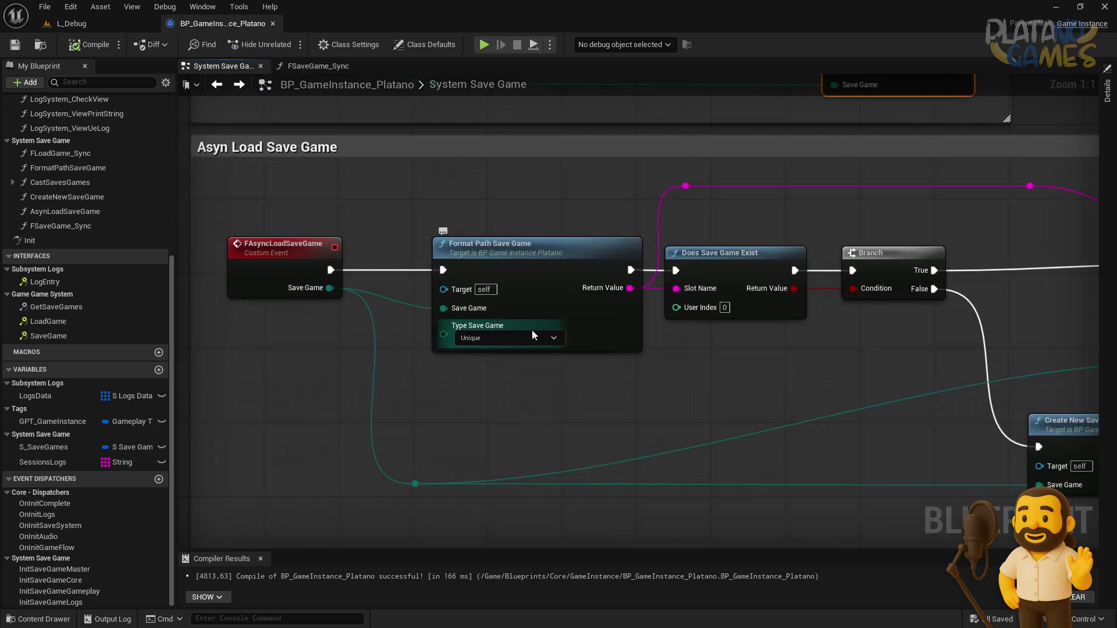
pyautogui.click(496, 341)
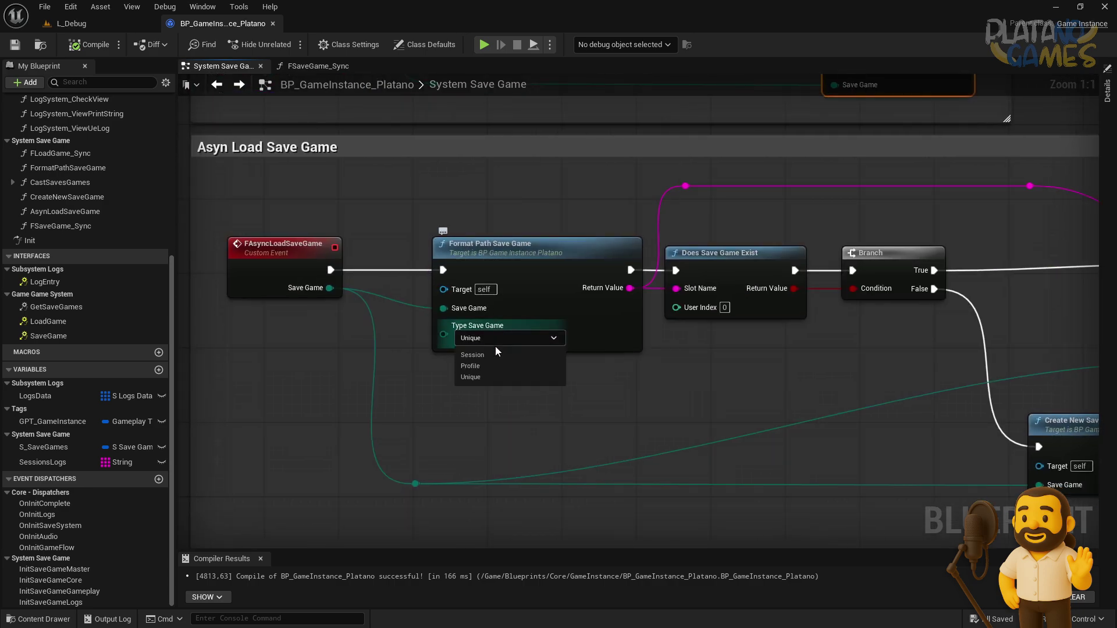
pyautogui.click(522, 422)
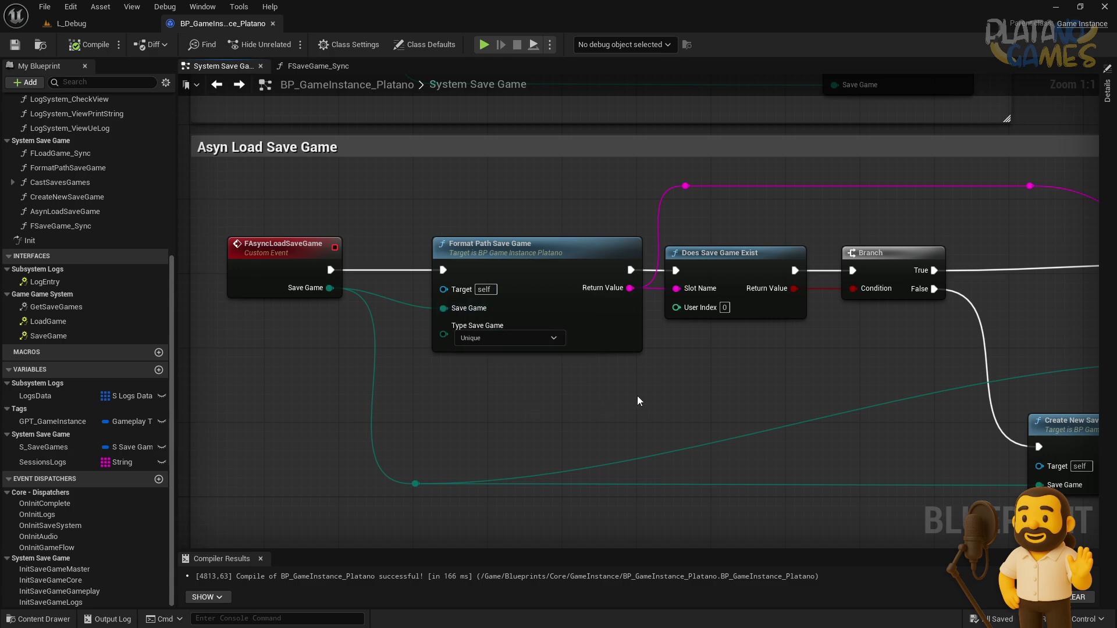
pyautogui.scroll(-2, 527, 414)
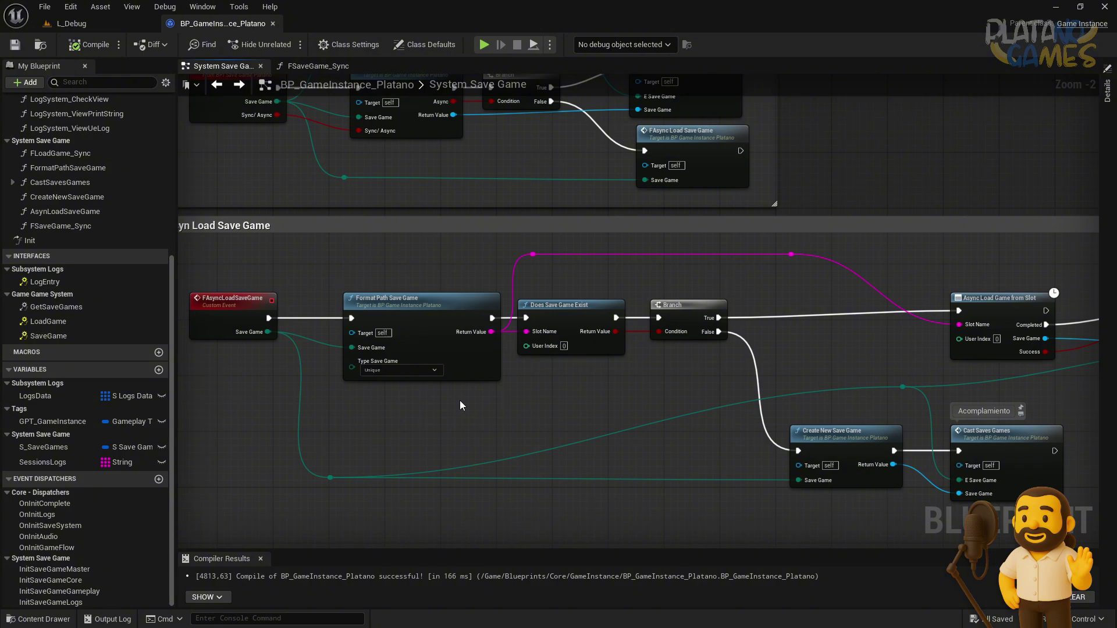
pyautogui.scroll(-3, 706, 322)
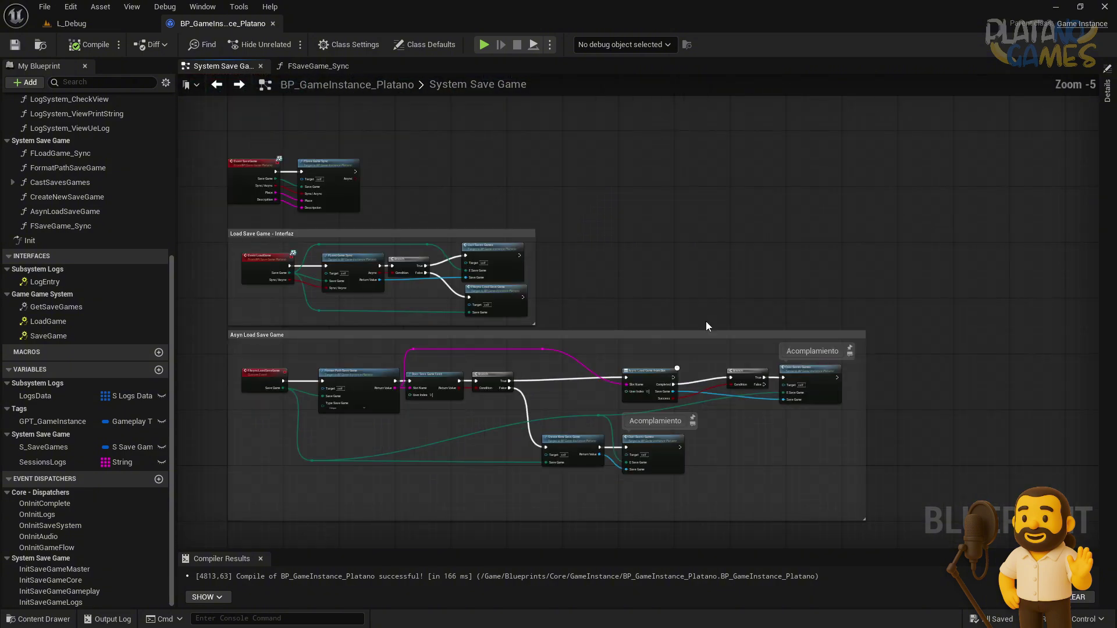
pyautogui.scroll(1, 591, 351)
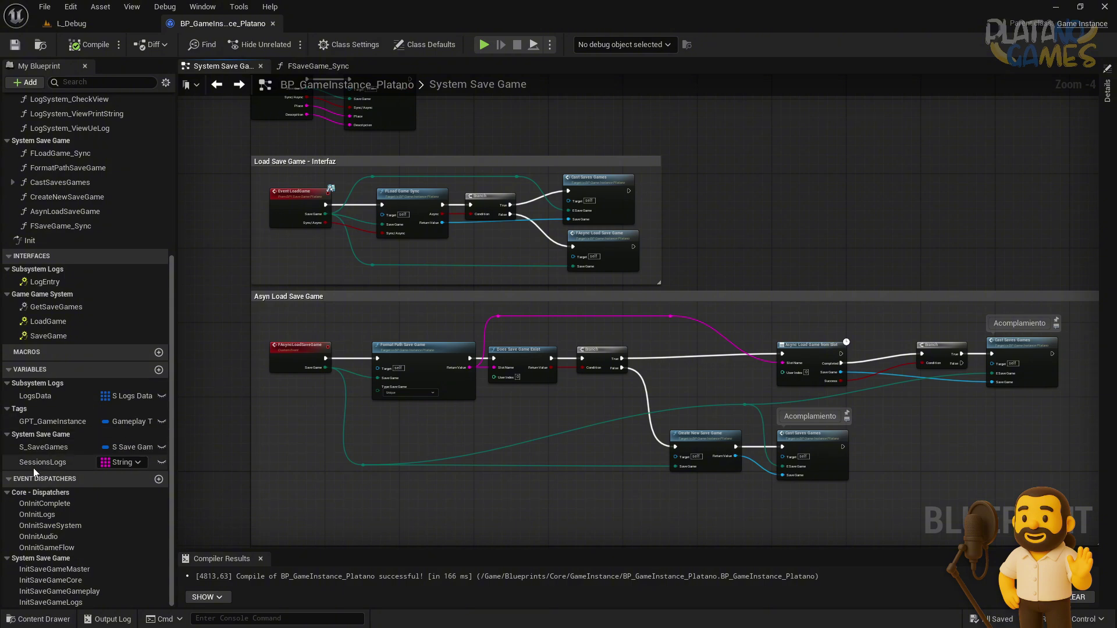
# - Duplicate the SessionsLogs variable and rename the copy ProfileSaveGame
pyautogui.click(65, 460)
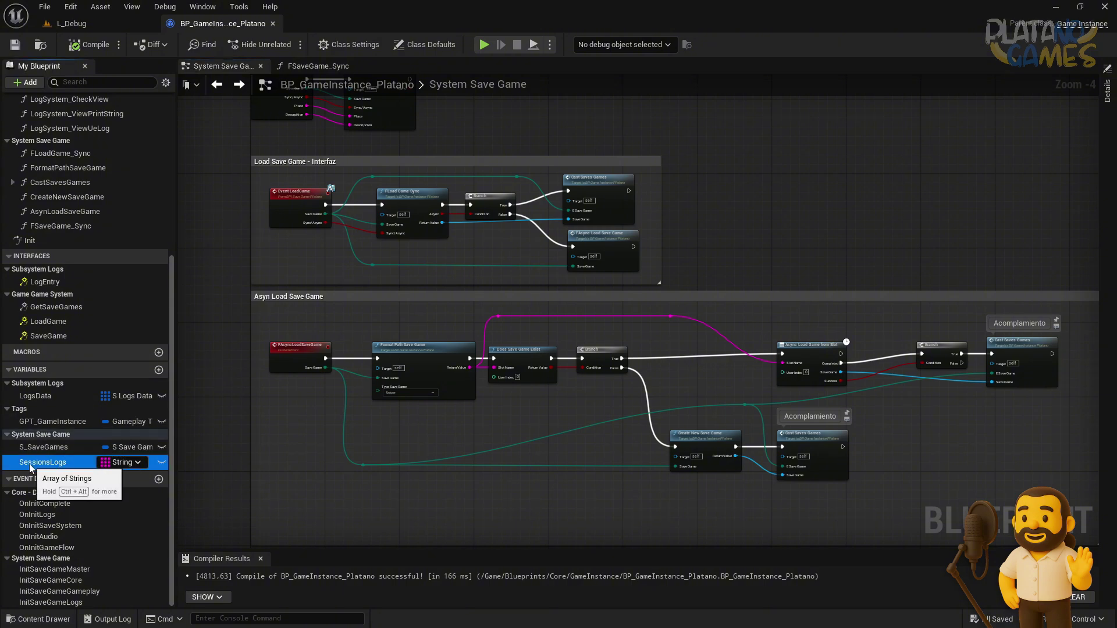
pyautogui.hotkey('ctrl', 'd')
pyautogui.write('ProfileLogs_0')
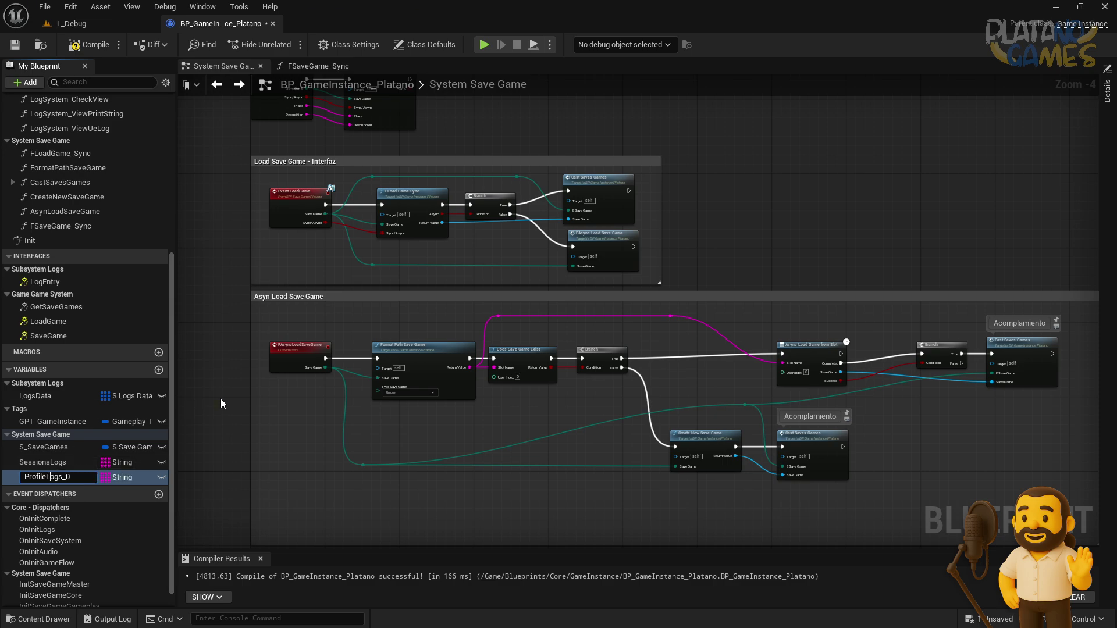
pyautogui.press('BackSpace')
pyautogui.press('BackSpace')
pyautogui.press('BackSpace')
pyautogui.press('BackSpace')
pyautogui.press('BackSpace')
pyautogui.press('BackSpace')
pyautogui.write('SaveGame')
pyautogui.press('Return')
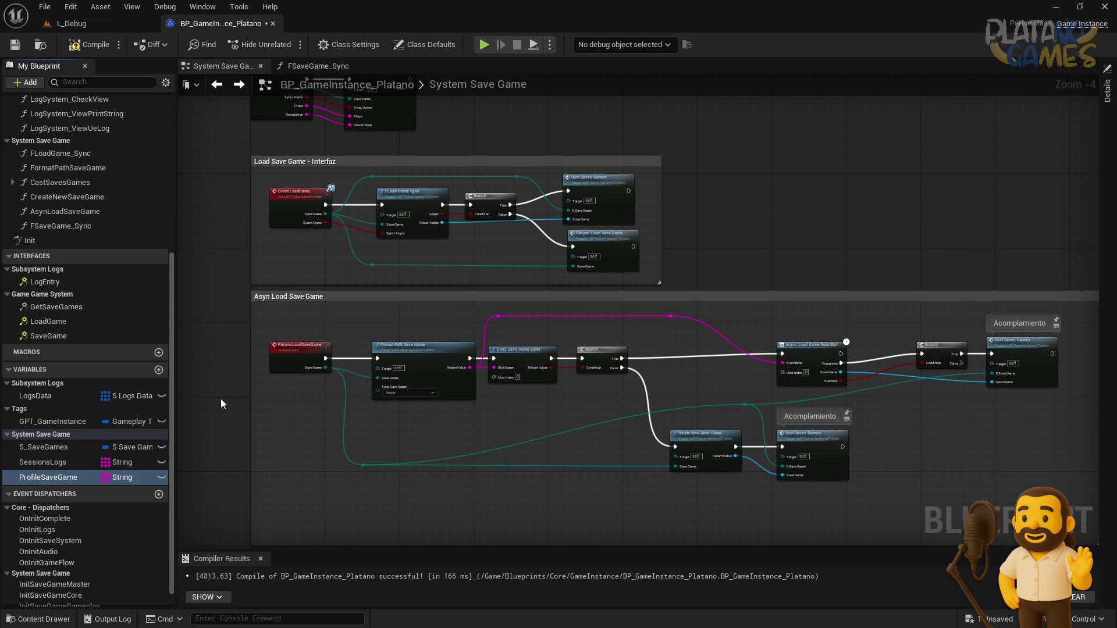
# - Compile and save the blueprint, then open the Content Drawer
pyautogui.click(90, 44)
pyautogui.click(15, 44)
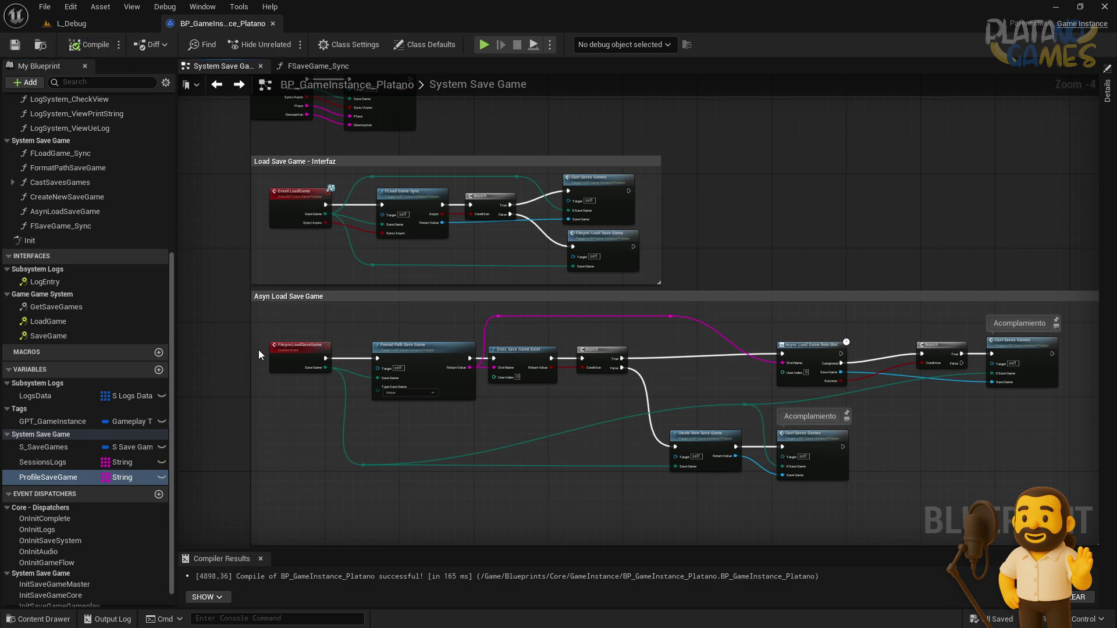
pyautogui.moveTo(326, 295)
pyautogui.mouseDown(button='right')
pyautogui.moveTo(301, 303)
pyautogui.moveTo(333, 270)
pyautogui.mouseUp(button='right')
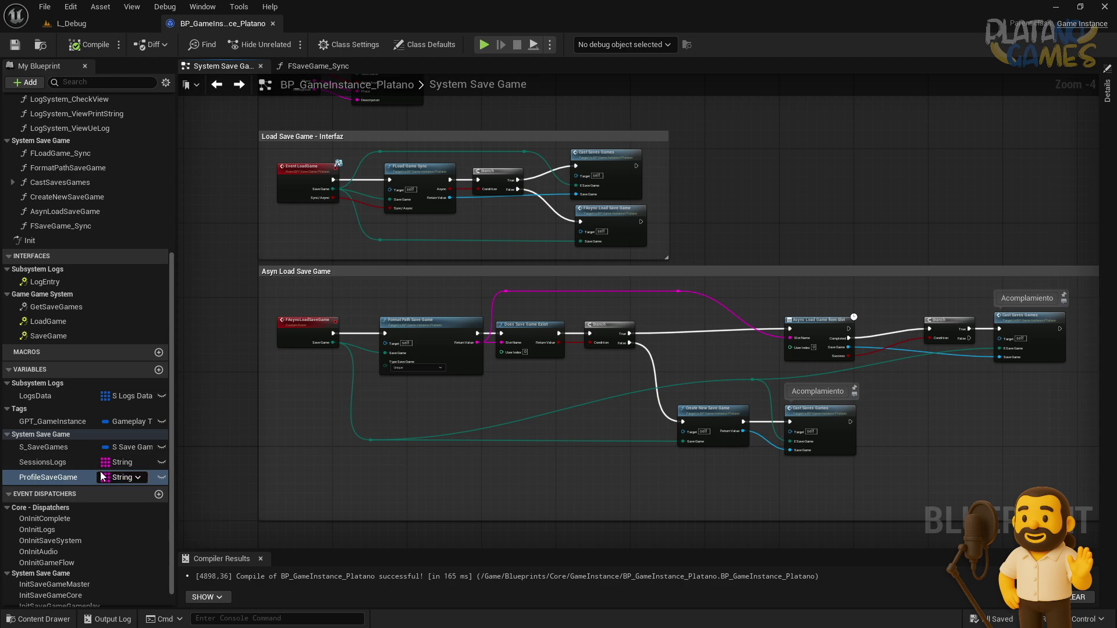
pyautogui.moveTo(282, 449); pyautogui.dragTo(270, 488, button='right')
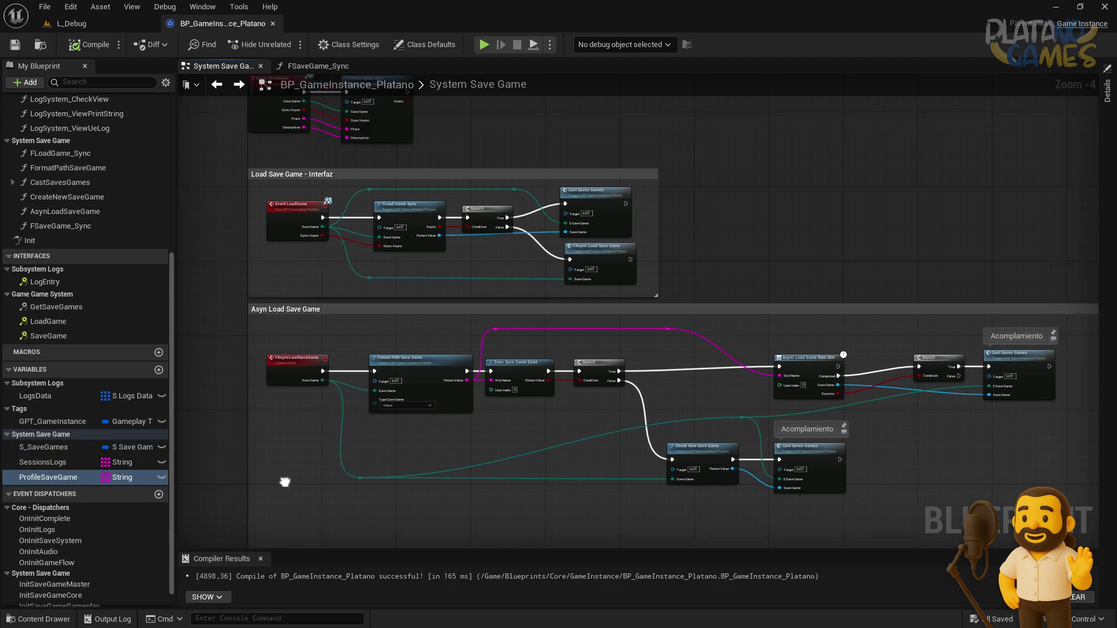
pyautogui.click(40, 44)
# - Browse the Content Drawer to Blueprints > Systems > SaveLoad > Structures
pyautogui.click(423, 420)
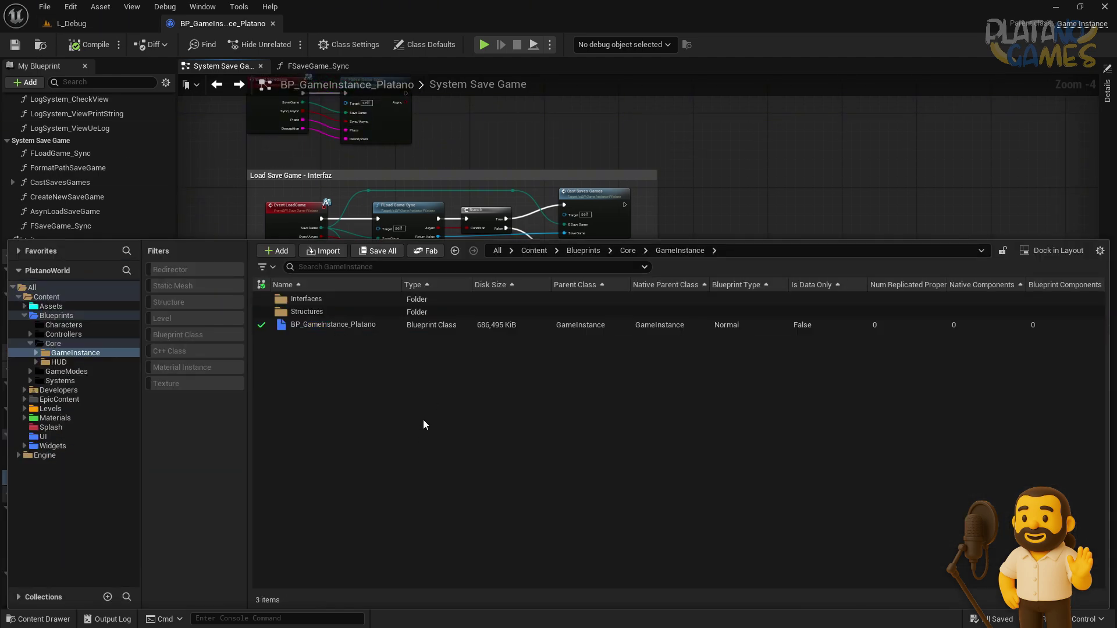
pyautogui.doubleClick(301, 312)
pyautogui.doubleClick(296, 298)
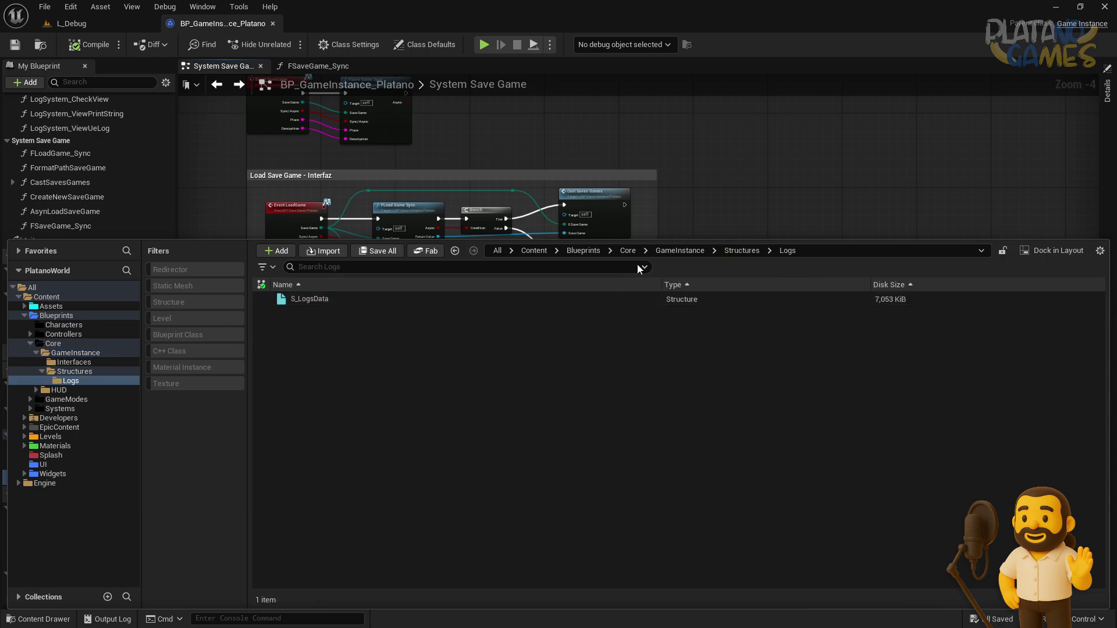
pyautogui.click(629, 252)
pyautogui.click(582, 250)
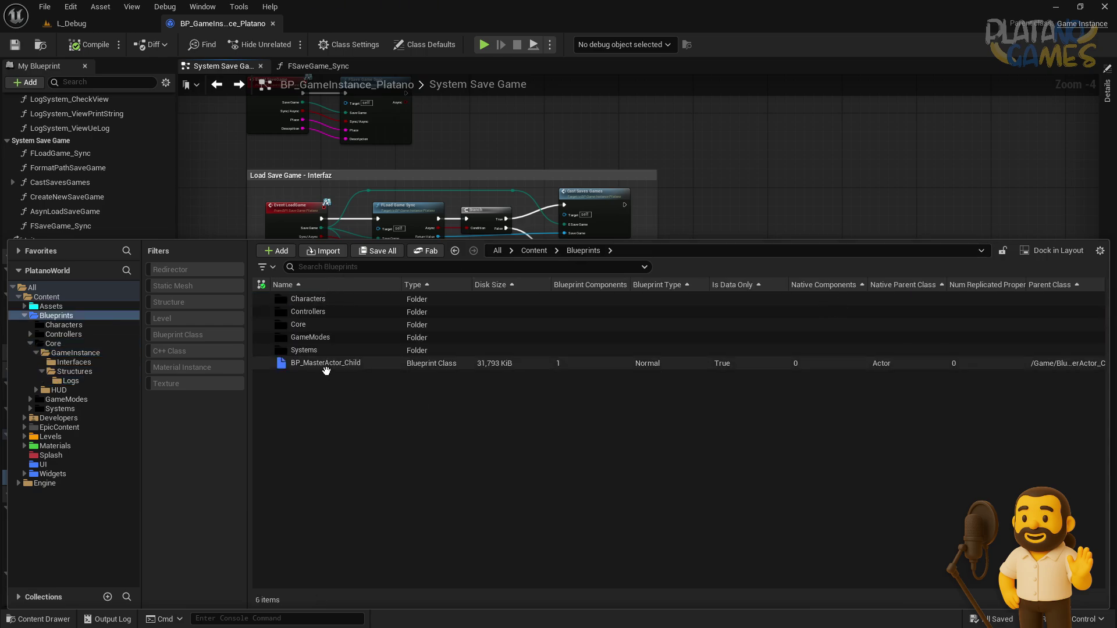
pyautogui.doubleClick(301, 345)
pyautogui.doubleClick(325, 311)
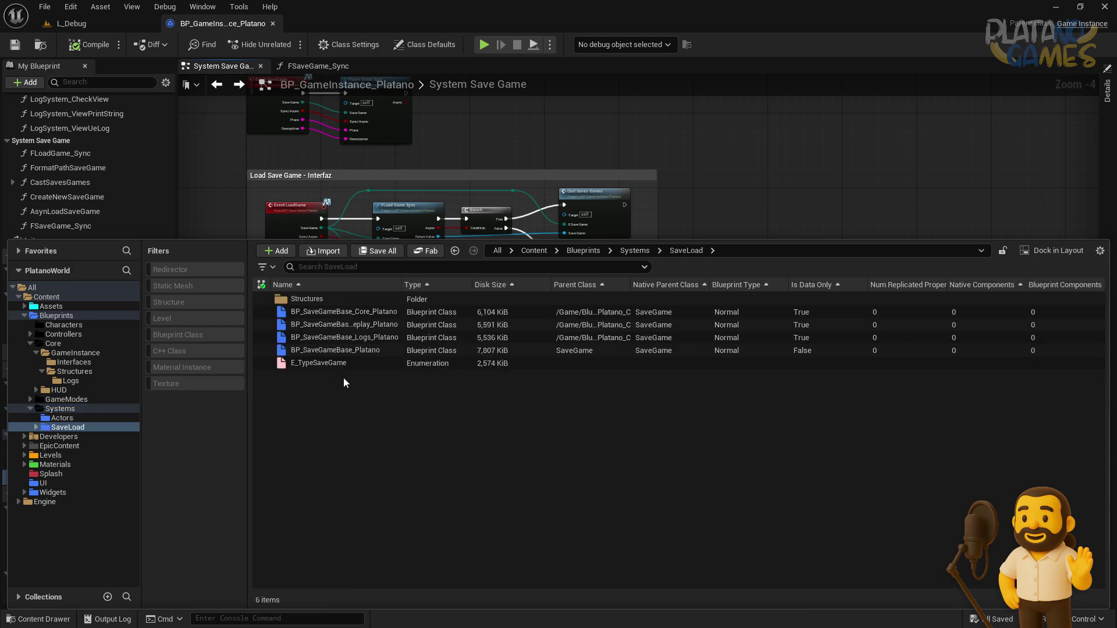
pyautogui.doubleClick(306, 299)
# - Create a new Blueprint Structure there named S_SaveDirectory
pyautogui.rightClick(337, 341)
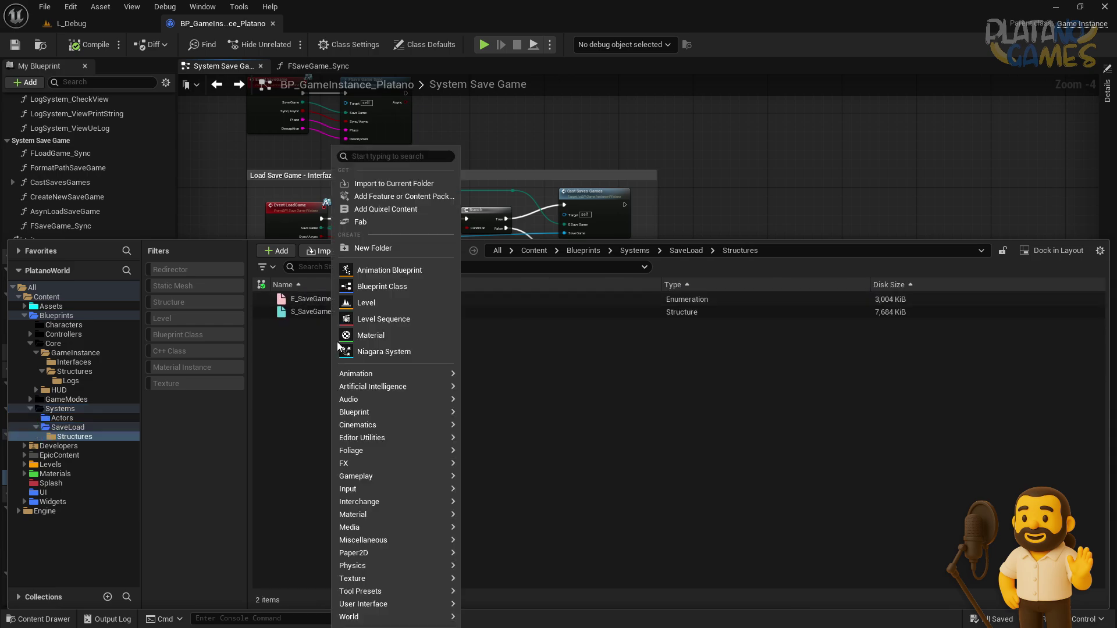
pyautogui.moveTo(459, 410)
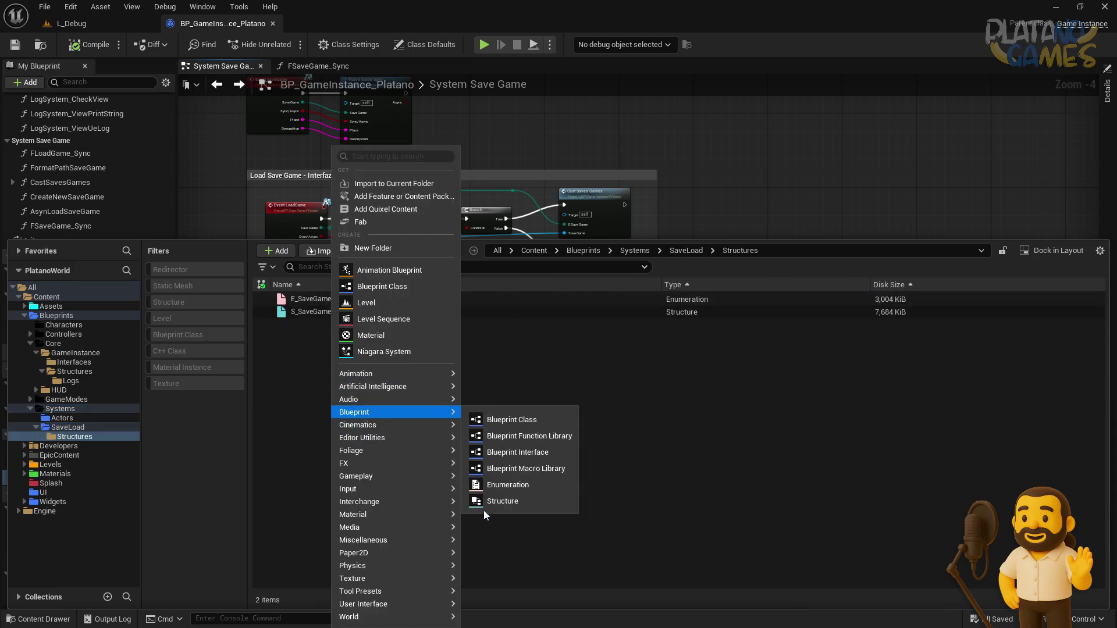
pyautogui.click(504, 503)
pyautogui.write('S')
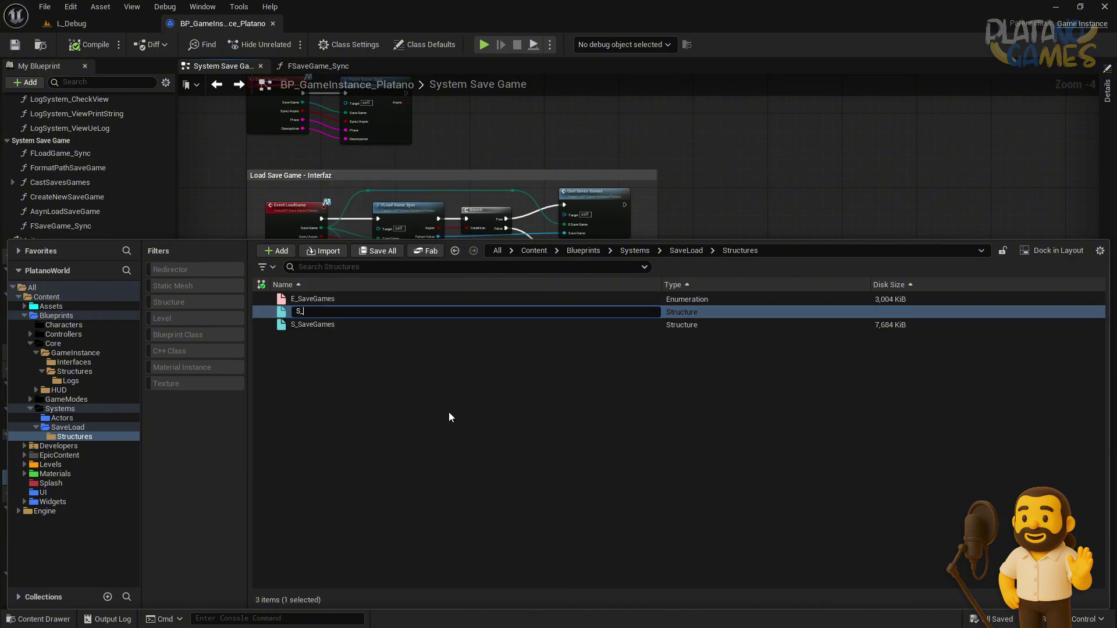
pyautogui.write('_Sessoion')
pyautogui.press('BackSpace')
pyautogui.press('BackSpace')
pyautogui.press('BackSpace')
pyautogui.press('BackSpace')
pyautogui.press('BackSpace')
pyautogui.press('BackSpace')
pyautogui.press('BackSpace')
pyautogui.write('Data')
pyautogui.press('BackSpace')
pyautogui.press('BackSpace')
pyautogui.press('BackSpace')
pyautogui.write('GameDi')
pyautogui.press('BackSpace')
pyautogui.press('BackSpace')
pyautogui.press('BackSpace')
pyautogui.press('BackSpace')
pyautogui.press('BackSpace')
pyautogui.write('SaveDi')
pyautogui.write('rectory')
# - Open S_SaveDirectory and set its first member's type to String
pyautogui.press('Return')
pyautogui.doubleClick(334, 312)
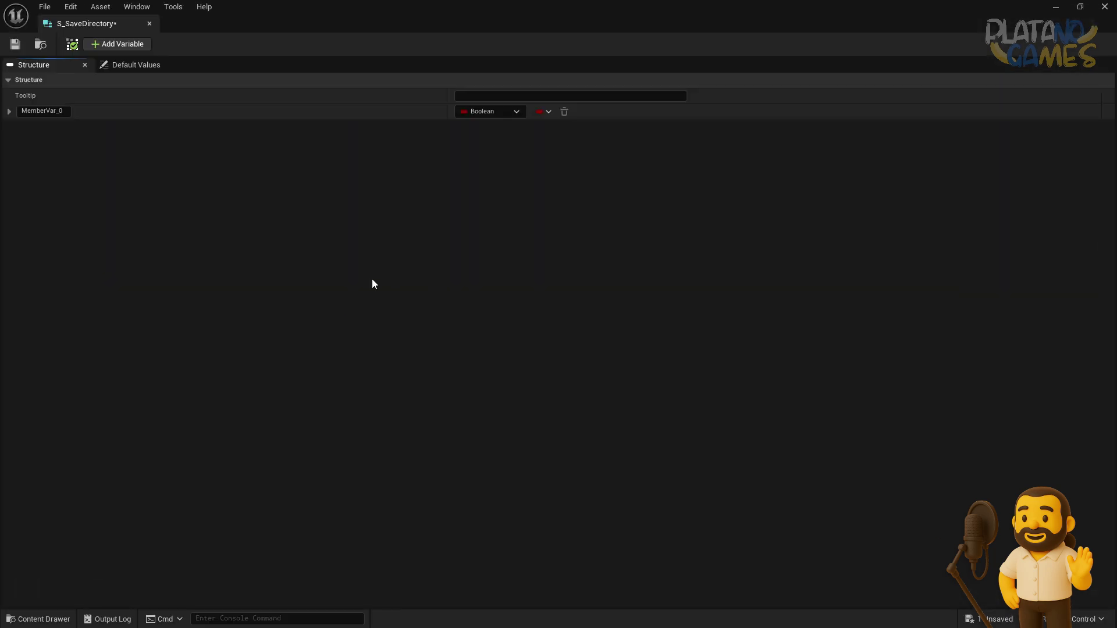
pyautogui.click(506, 111)
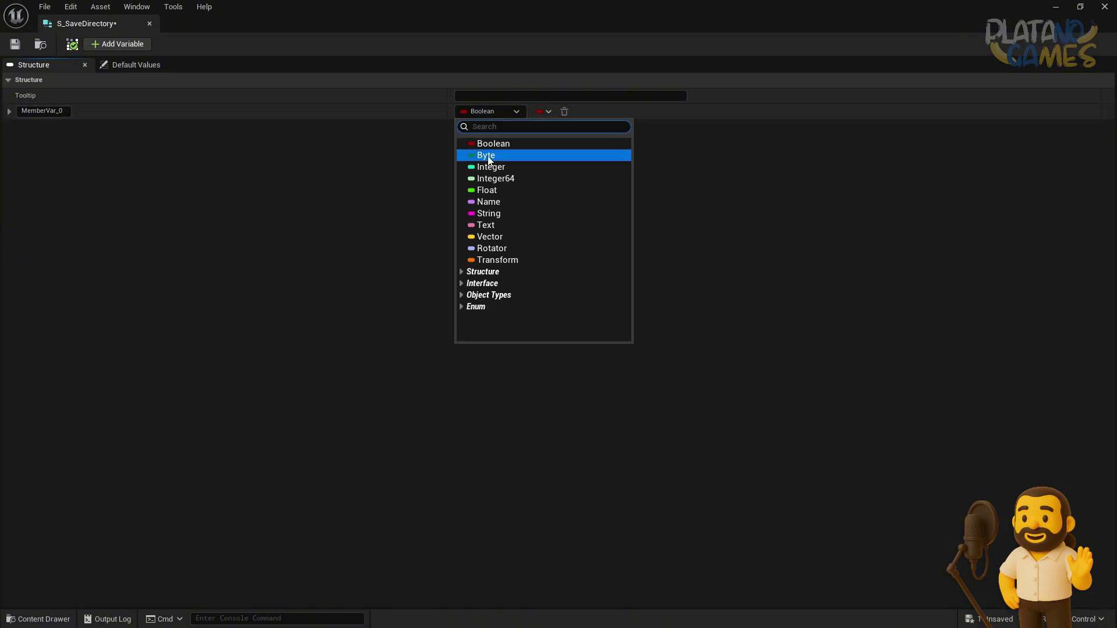
pyautogui.click(489, 201)
pyautogui.click(504, 112)
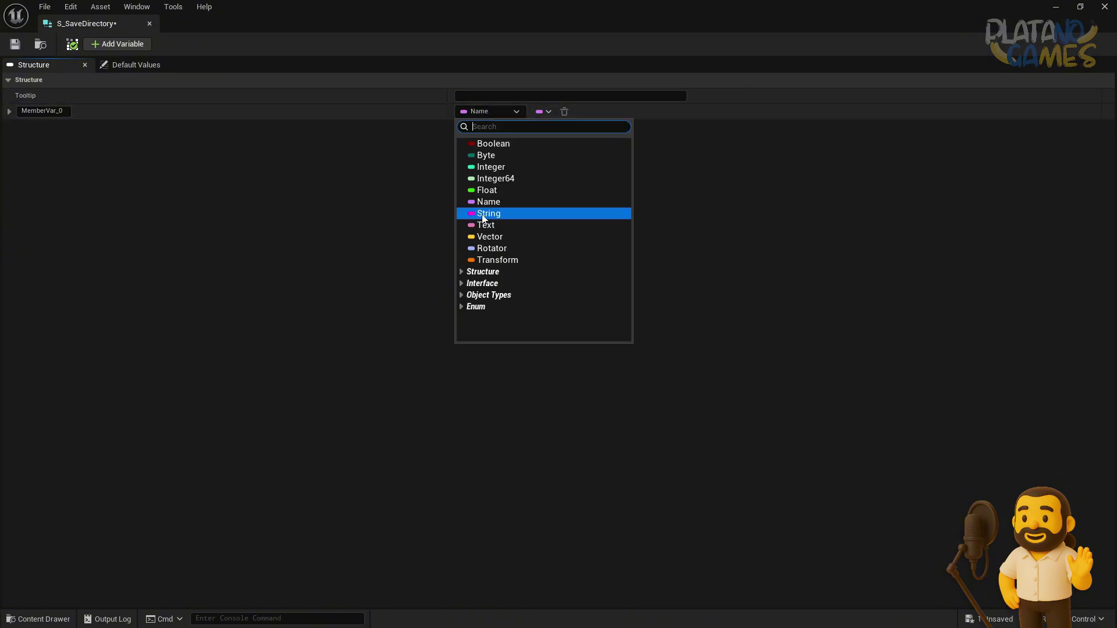
pyautogui.click(482, 212)
# - Name the first member Sessiones_Logs and add a second member named Profiles
pyautogui.doubleClick(45, 111)
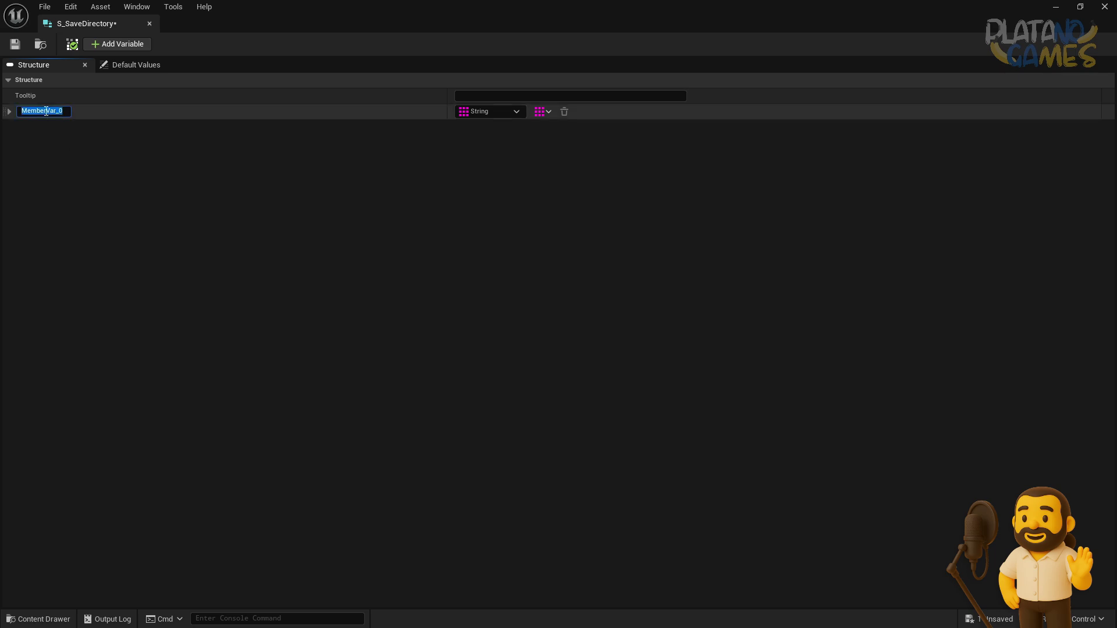
pyautogui.write('Sessiones_Logs')
pyautogui.click(119, 46)
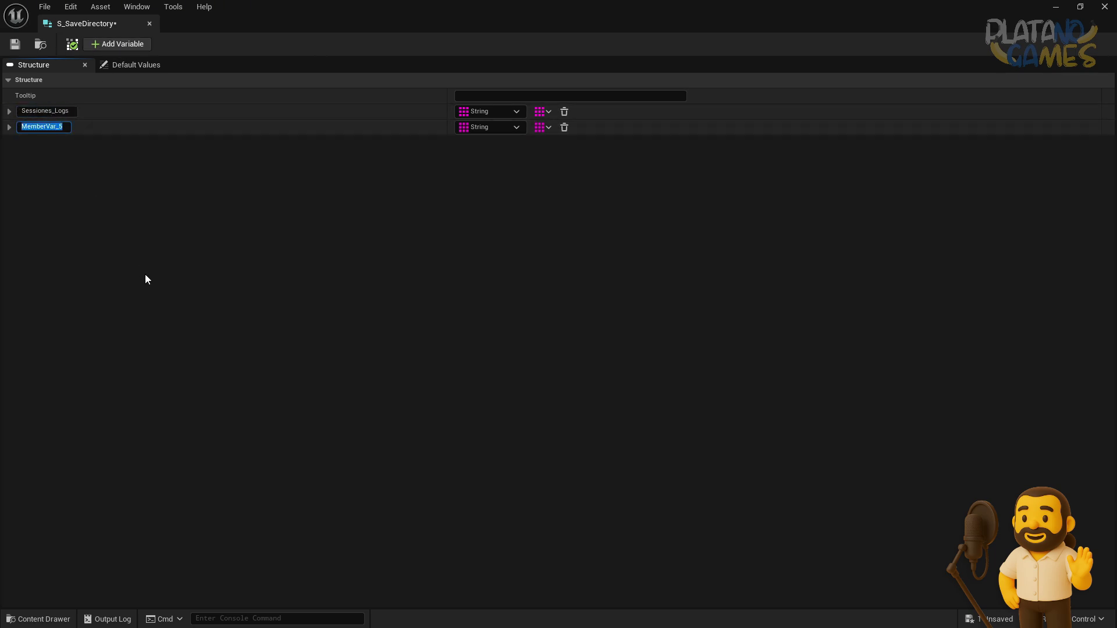
pyautogui.write('Perfil')
pyautogui.press('BackSpace')
pyautogui.press('BackSpace')
pyautogui.press('BackSpace')
pyautogui.write('rofiles')
pyautogui.press('Return')
# - Correct the first member to Sessions_Logs, save the struct, and return to BP_GameInstance_Platano
pyautogui.click(51, 110)
pyautogui.press('BackSpace')
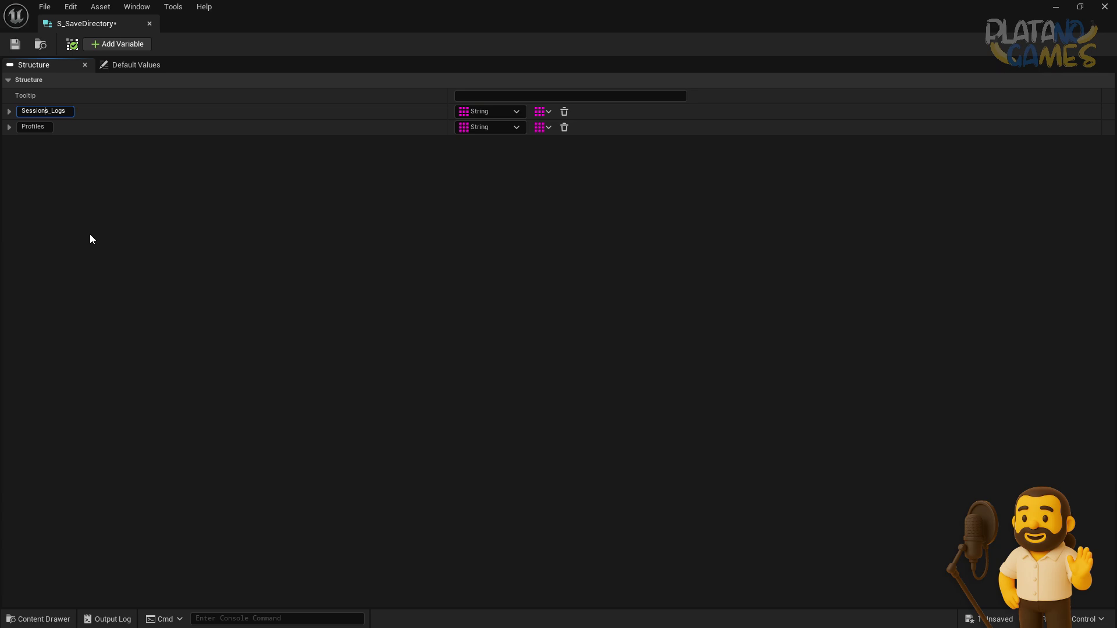
pyautogui.press('Return')
pyautogui.click(28, 44)
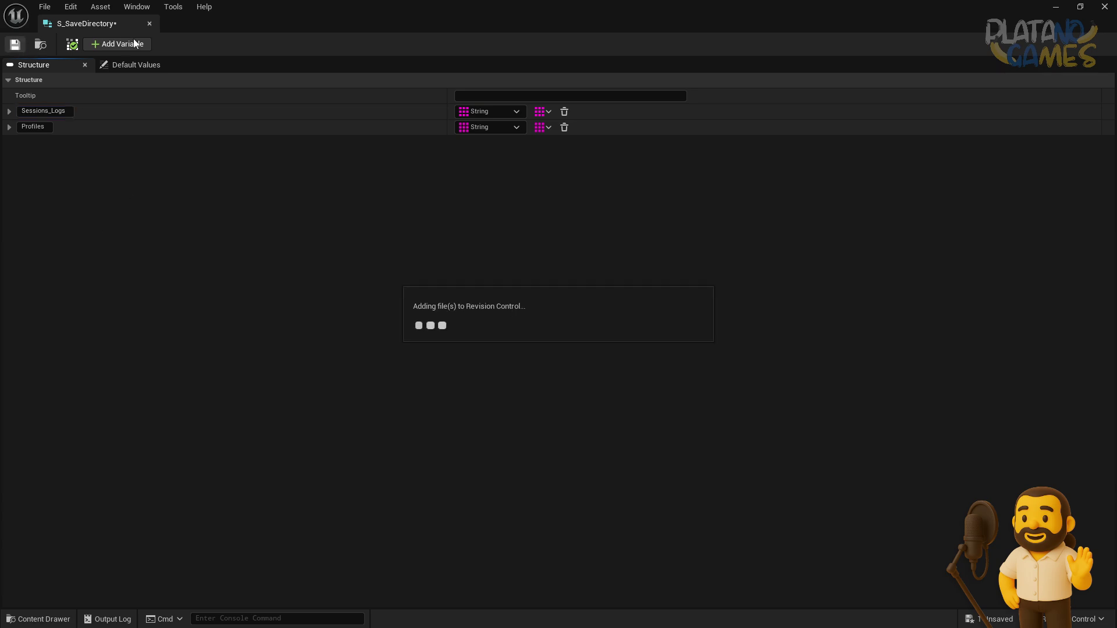
pyautogui.moveTo(114, 26); pyautogui.dragTo(344, 27)
pyautogui.click(222, 23)
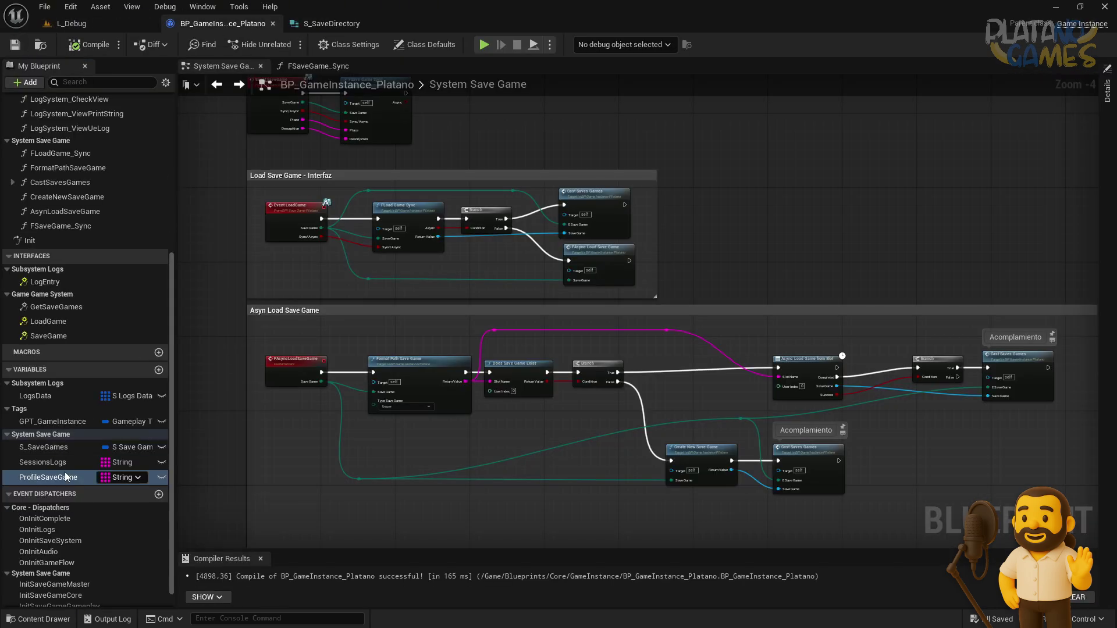
# - Add a variable S_SaveDirectory of the S_SaveDirectory struct type and delete ProfileSaveGame
pyautogui.click(159, 370)
pyautogui.click(120, 493)
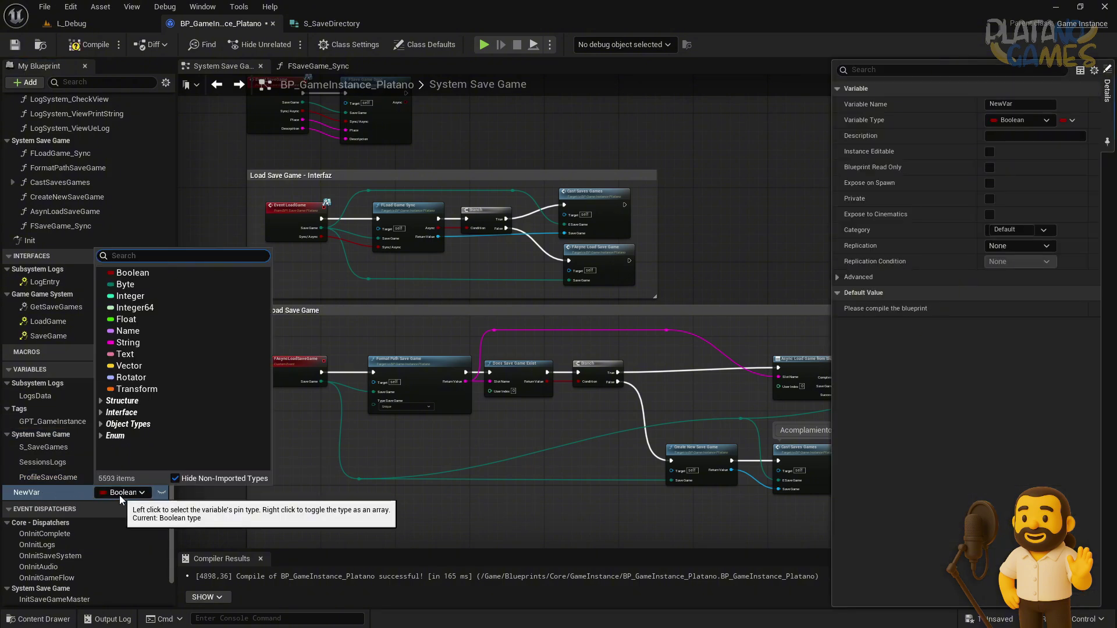
pyautogui.write('save di')
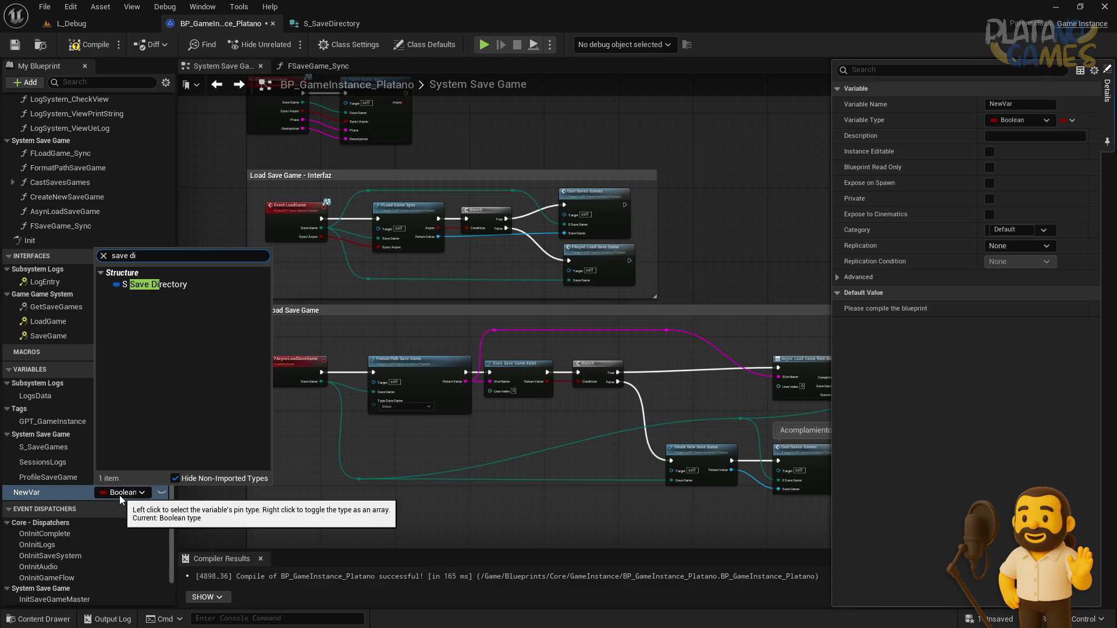
pyautogui.click(153, 284)
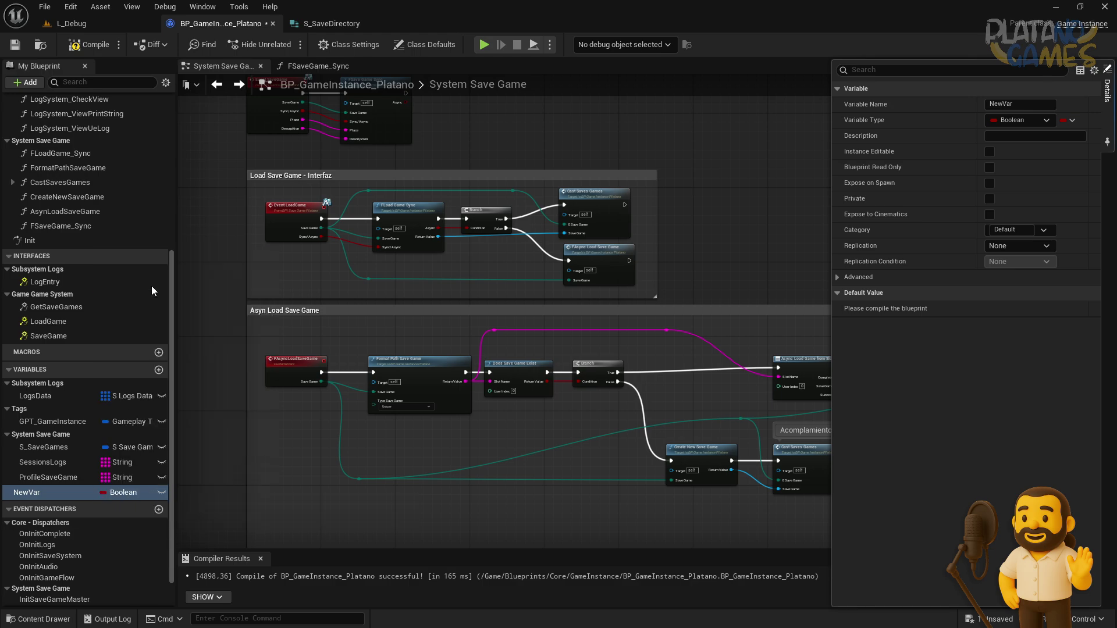
pyautogui.doubleClick(35, 495)
pyautogui.press('BackSpace')
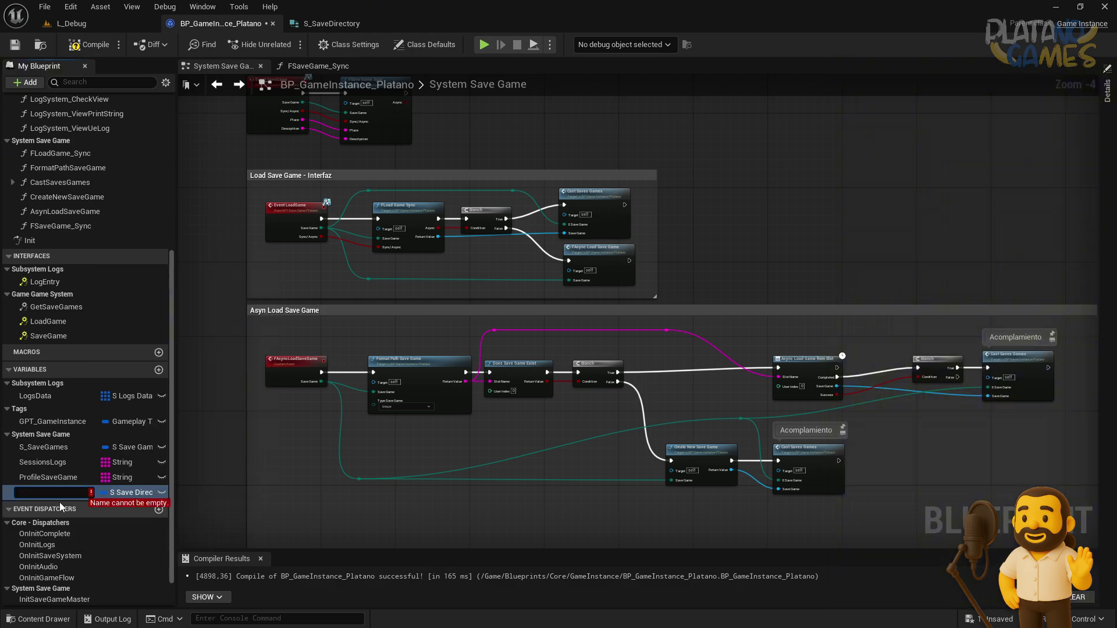
pyautogui.write('S_SaveDirector')
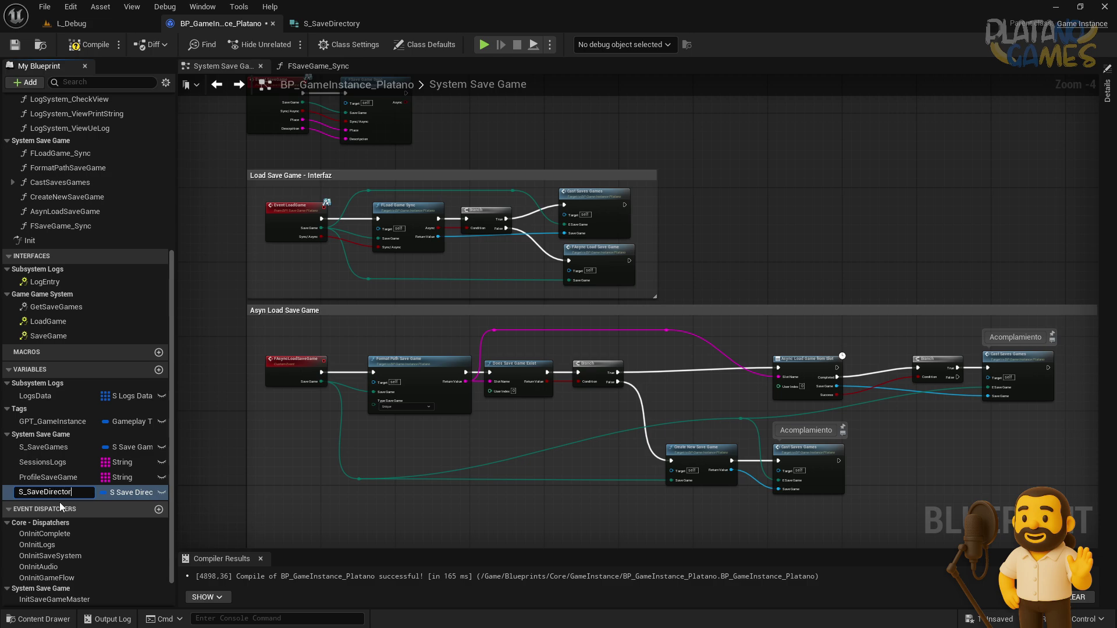
pyautogui.write('y')
pyautogui.press('Return')
pyautogui.click(60, 476)
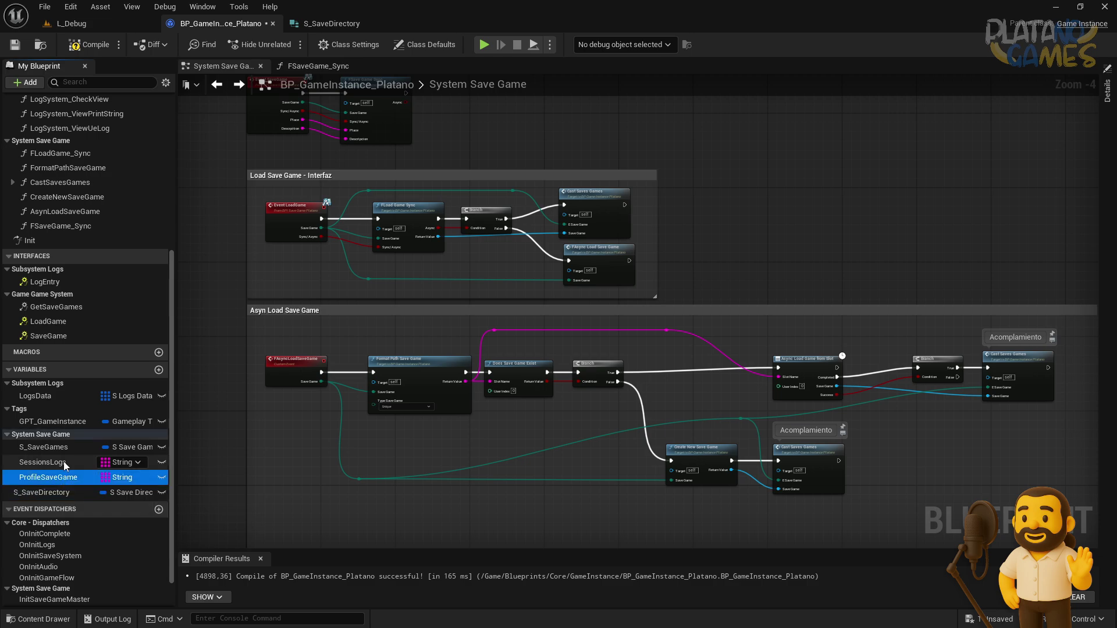
pyautogui.press('Delete')
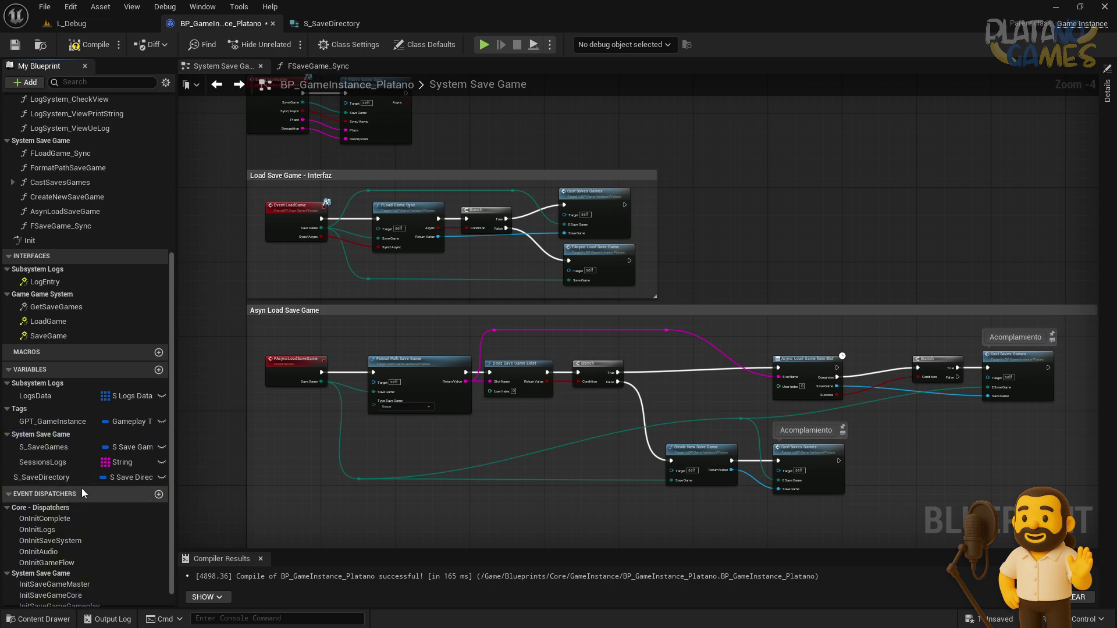
# - Find references to SessionsLogs and jump to its getter in FormatPathSaveGame
pyautogui.rightClick(35, 464)
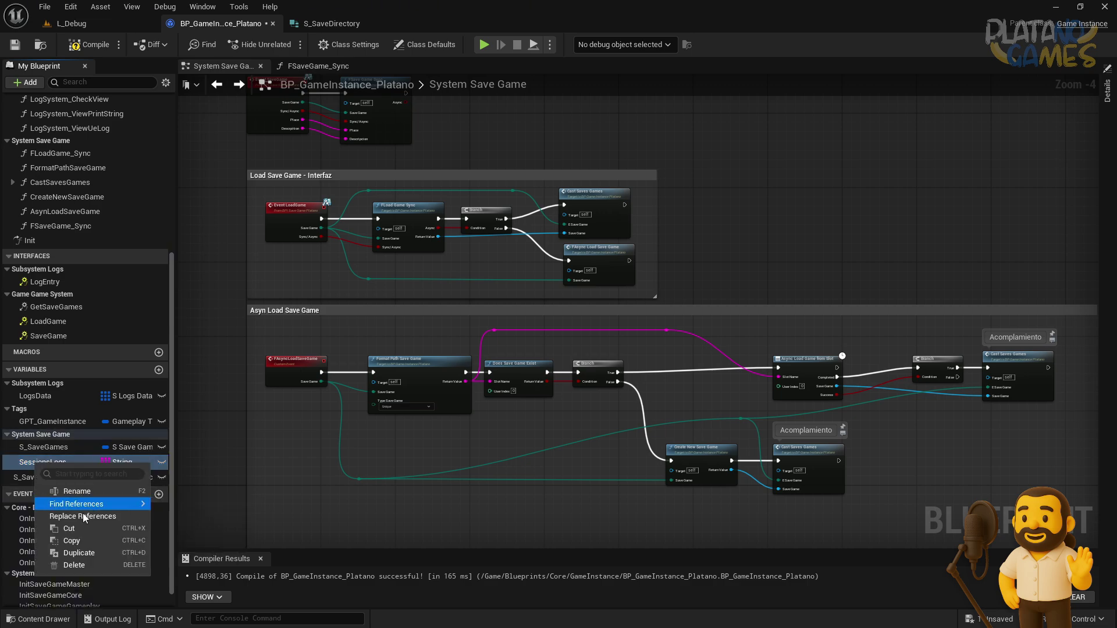
pyautogui.moveTo(81, 506)
pyautogui.click(237, 532)
pyautogui.moveTo(397, 551); pyautogui.dragTo(396, 460)
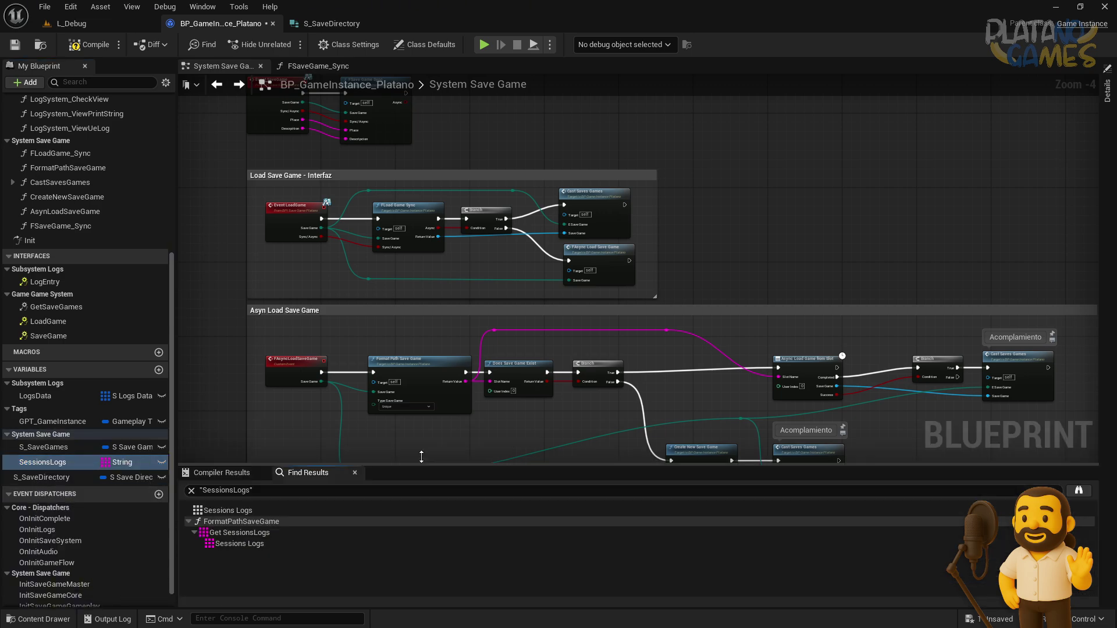
pyautogui.doubleClick(270, 518)
pyautogui.click(264, 526)
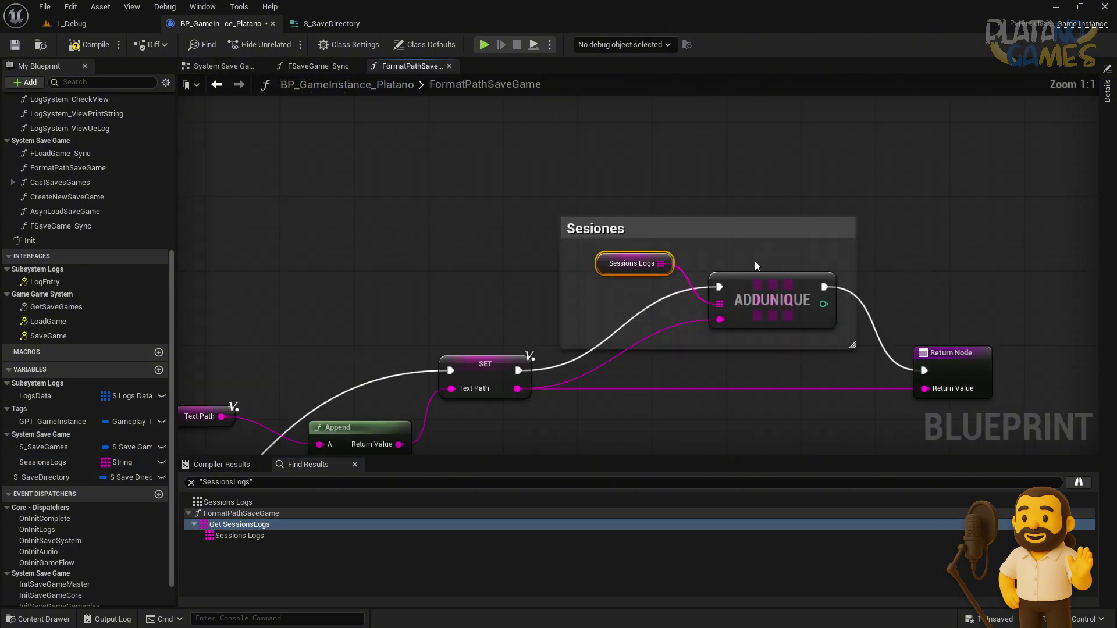
# - Drop an S_SaveDirectory getter and add a Set members node exposing Sessions_Logs and Profiles
pyautogui.moveTo(42, 477)
pyautogui.mouseDown()
pyautogui.moveTo(520, 190)
pyautogui.moveTo(674, 138)
pyautogui.mouseUp()
pyautogui.click(576, 211)
pyautogui.write('set memb')
pyautogui.press('Return')
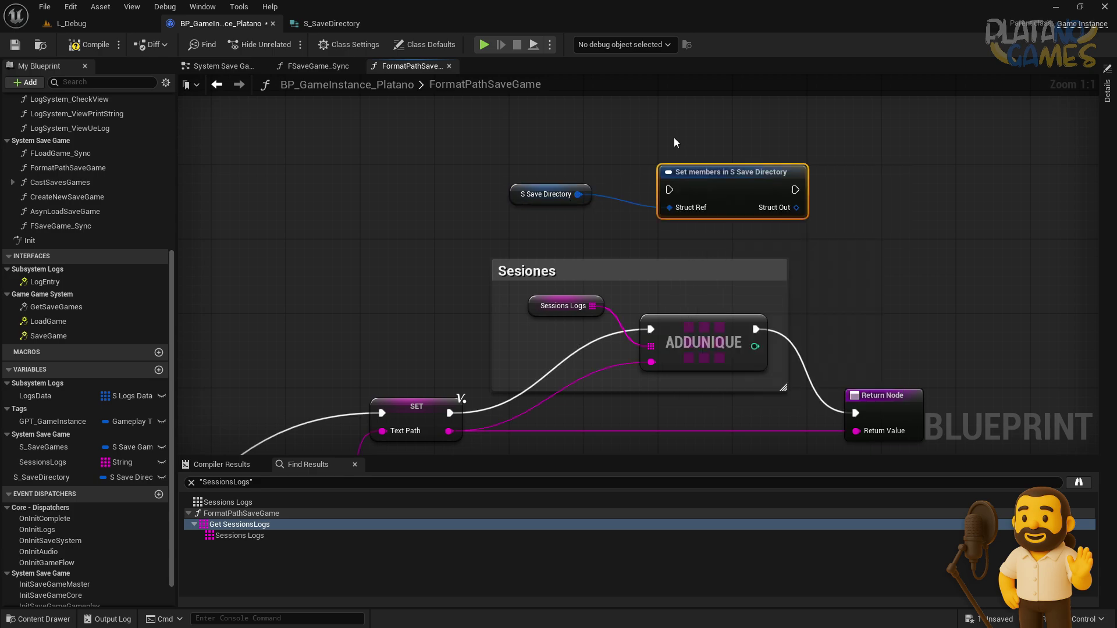
pyautogui.click(760, 190)
pyautogui.click(1107, 90)
pyautogui.click(989, 120)
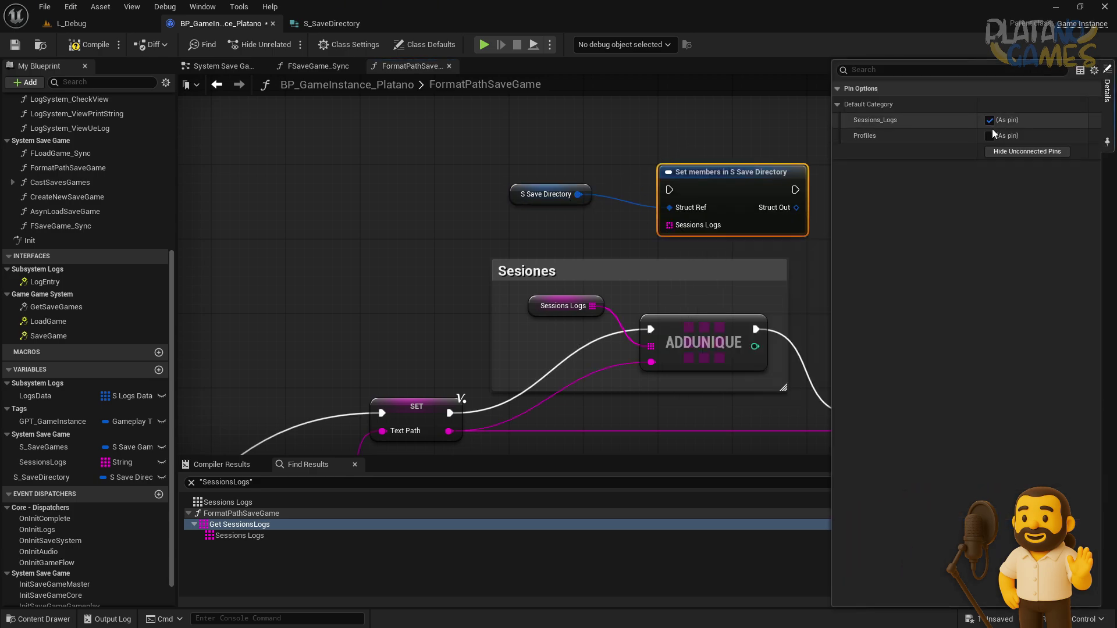
pyautogui.click(989, 135)
# - Wire the S Save Directory getter into the Set members node's Struct Ref pin
pyautogui.moveTo(775, 242); pyautogui.dragTo(744, 215, button='right')
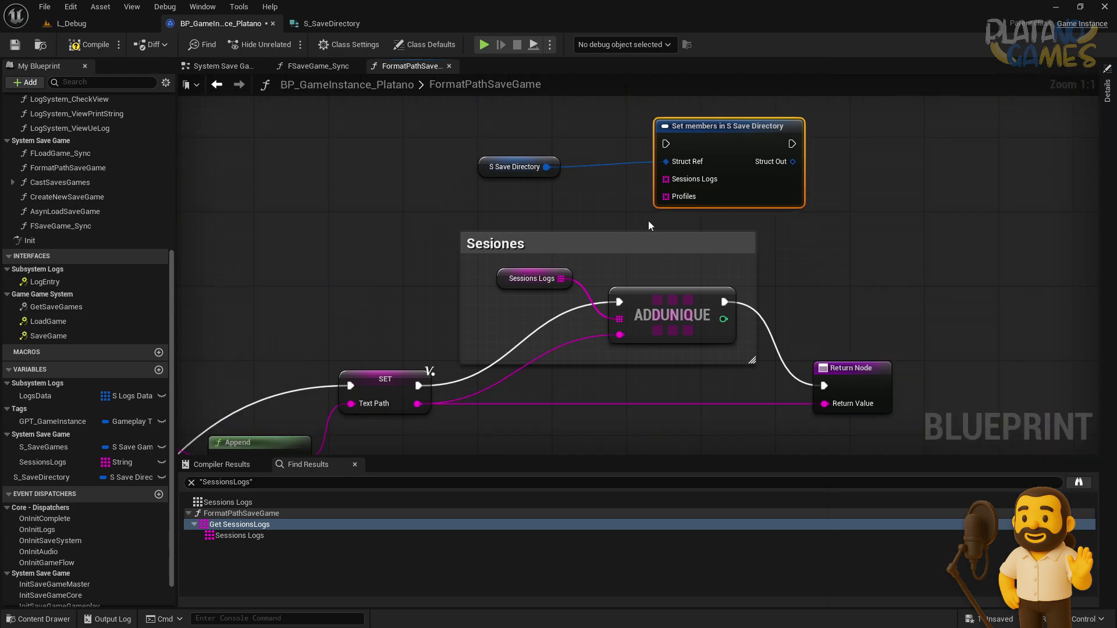
pyautogui.moveTo(511, 171); pyautogui.dragTo(511, 125)
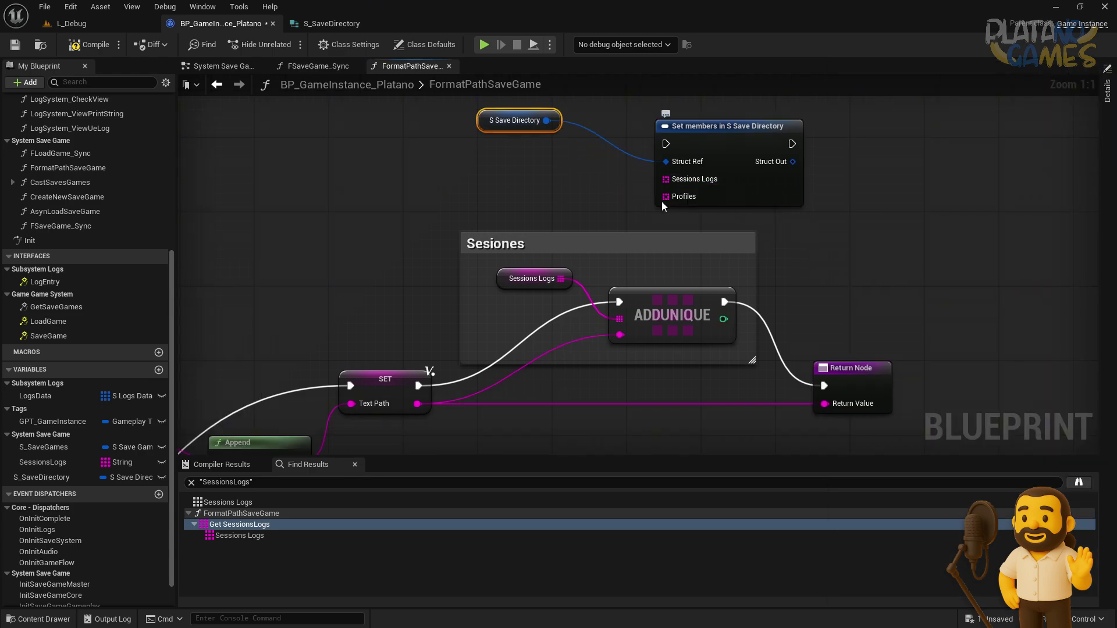
pyautogui.click(535, 192)
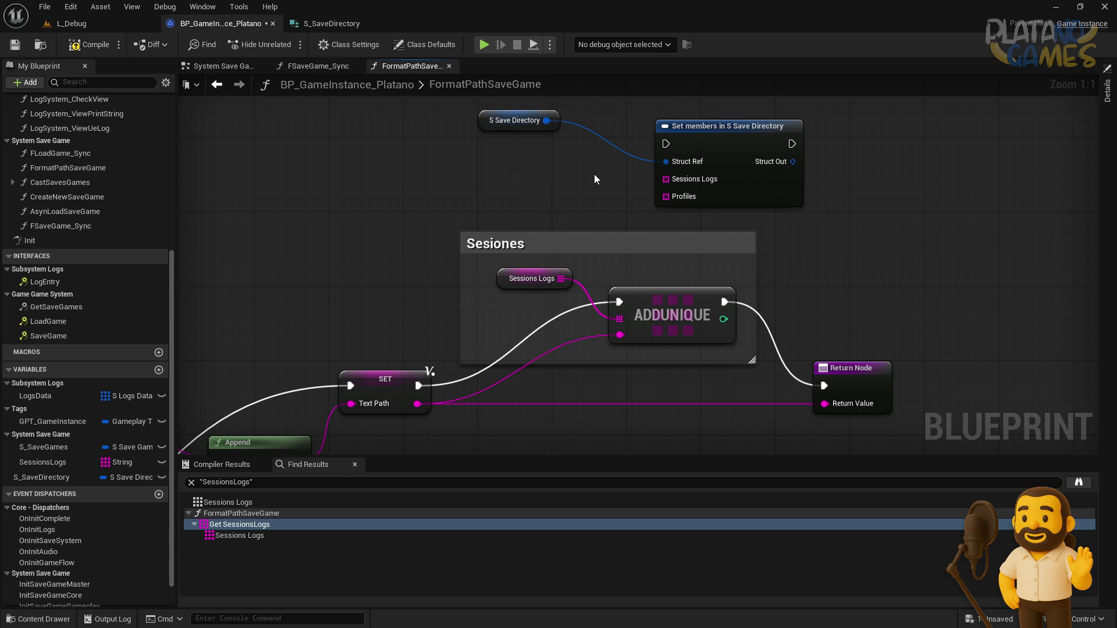
pyautogui.moveTo(594, 176); pyautogui.dragTo(552, 221, button='right')
pyautogui.moveTo(624, 206)
pyautogui.mouseDown()
pyautogui.moveTo(476, 218)
pyautogui.moveTo(505, 165)
pyautogui.mouseUp()
pyautogui.moveTo(696, 189); pyautogui.dragTo(826, 170)
# - Add a Break S Save Directory node from the getter and move Set members aside
pyautogui.click(630, 349)
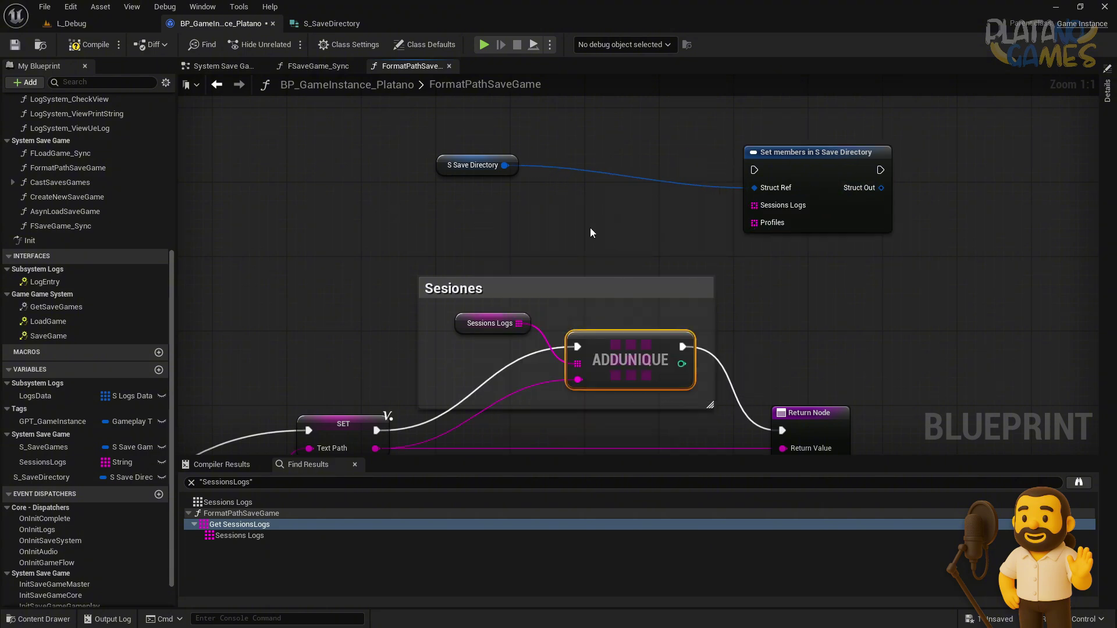
pyautogui.moveTo(505, 165); pyautogui.dragTo(497, 246)
pyautogui.write('break')
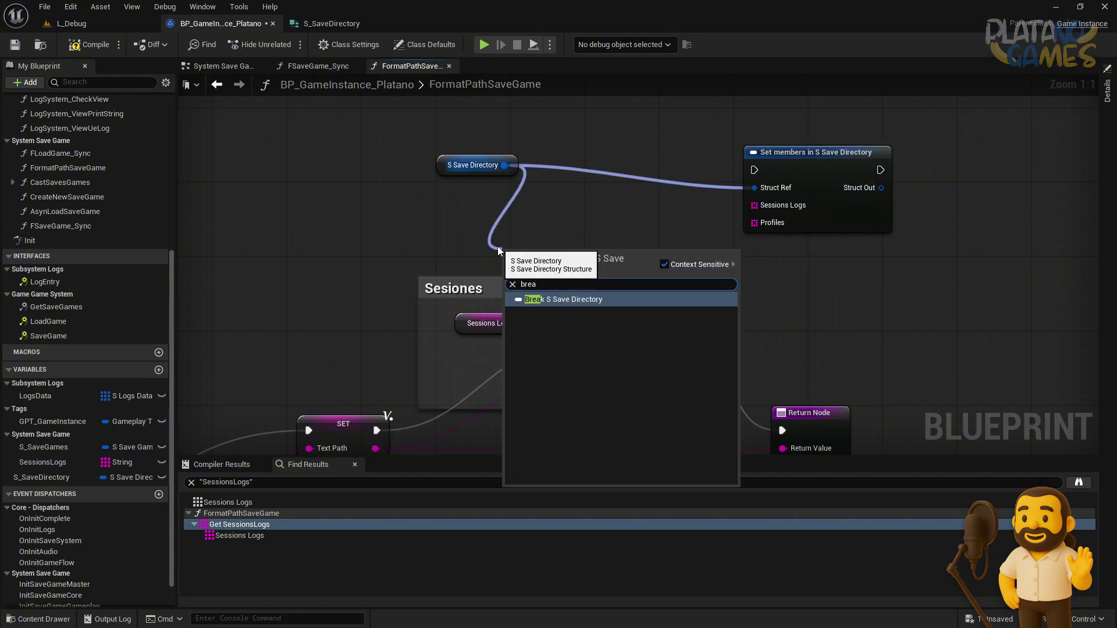
pyautogui.press('Return')
pyautogui.moveTo(606, 238); pyautogui.dragTo(454, 274, button='right')
pyautogui.moveTo(668, 200); pyautogui.dragTo(843, 190)
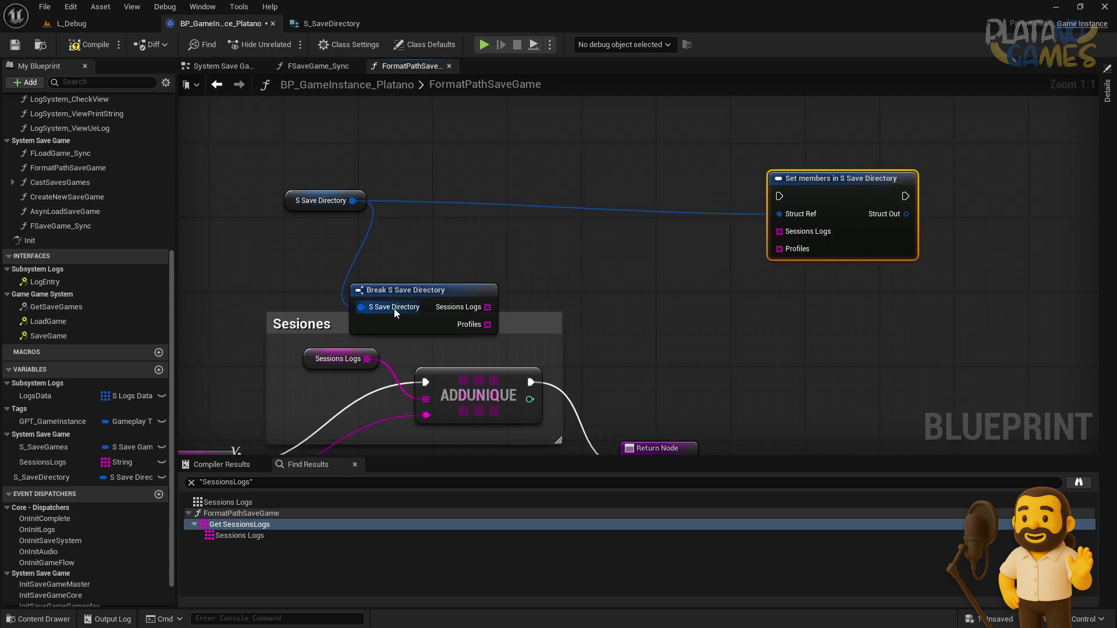
pyautogui.moveTo(361, 307); pyautogui.dragTo(399, 244)
pyautogui.click(285, 247)
# - Feed the Break node's Sessions Logs into an AddUnique node that executes into Set members
pyautogui.moveTo(499, 291)
pyautogui.mouseDown()
pyautogui.moveTo(461, 252)
pyautogui.moveTo(509, 225)
pyautogui.mouseUp()
pyautogui.write('add')
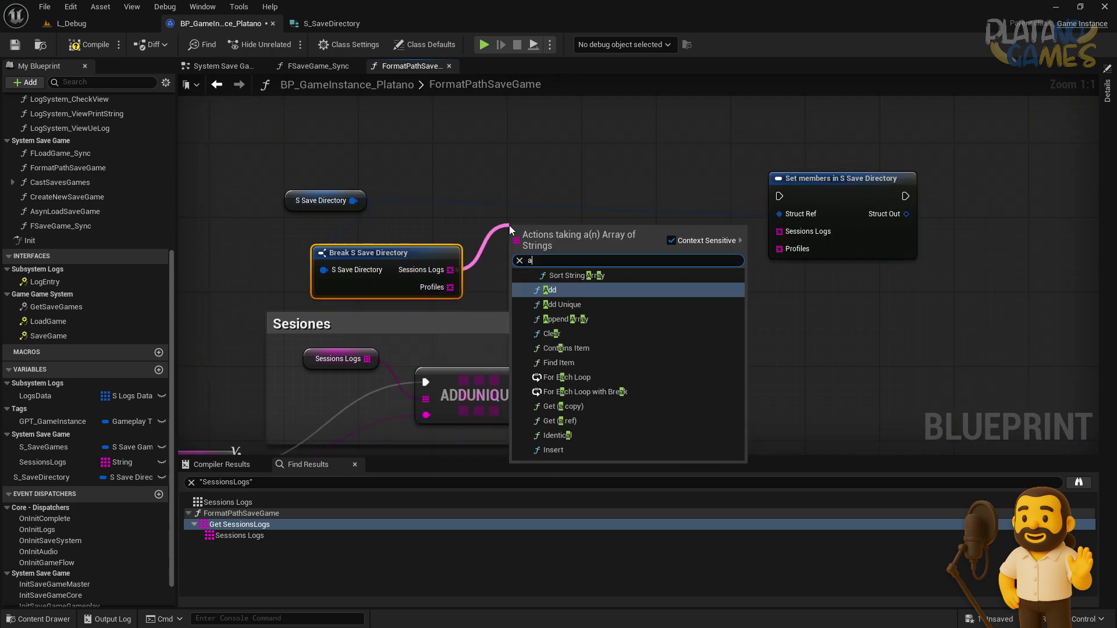
pyautogui.press('Down')
pyautogui.press('Return')
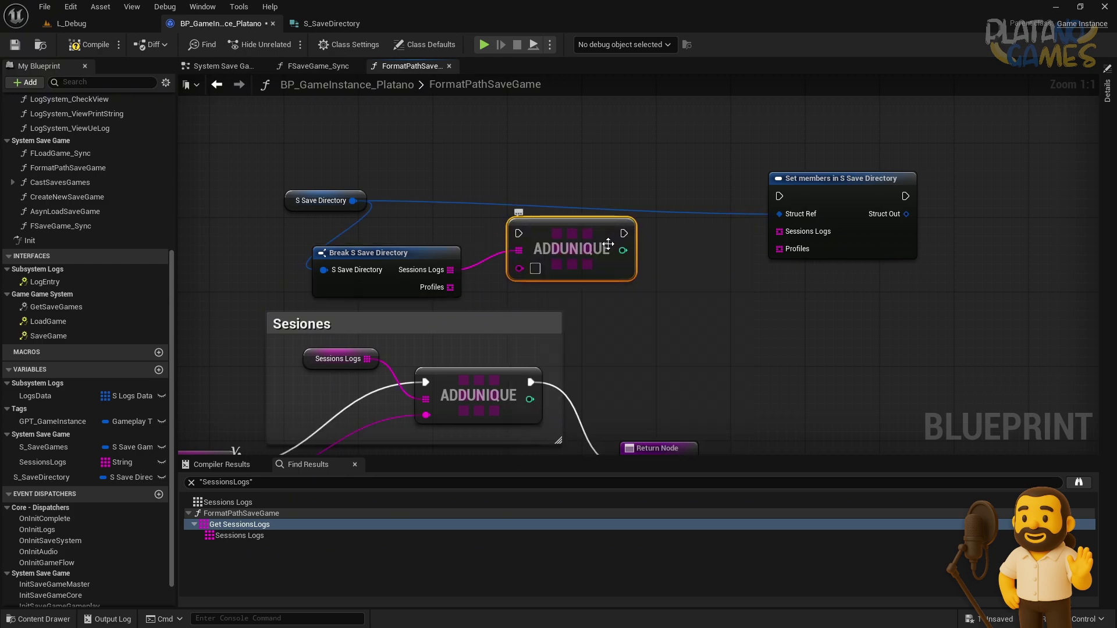
pyautogui.moveTo(779, 196); pyautogui.dragTo(624, 233)
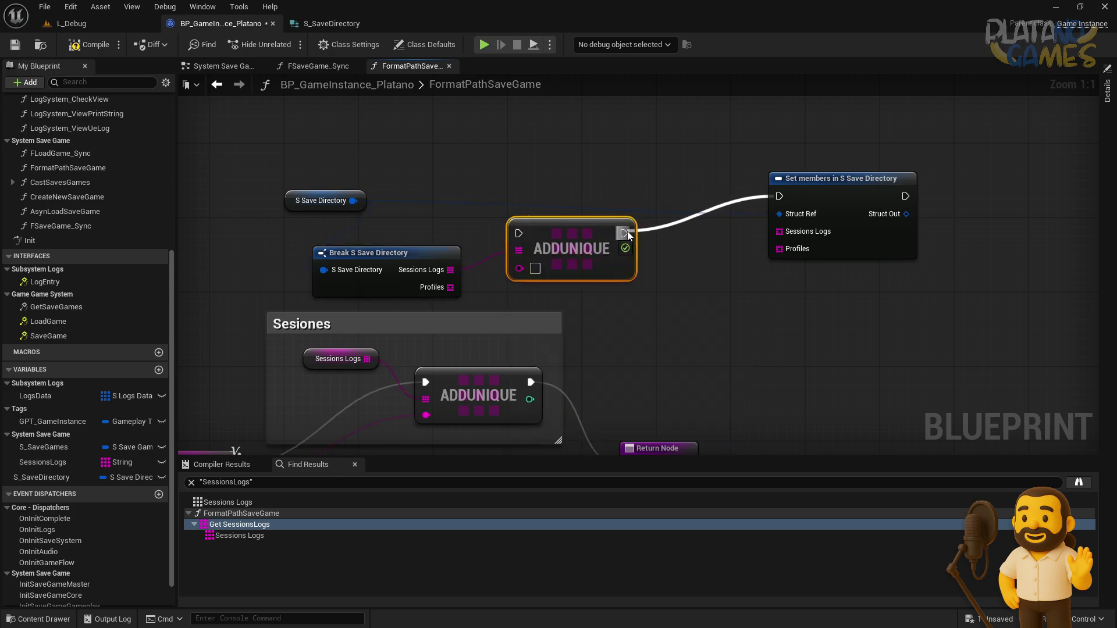
# - Tidy the layout of the S Save Directory, Break, ADDUNIQUE and Set members nodes
pyautogui.click(421, 440)
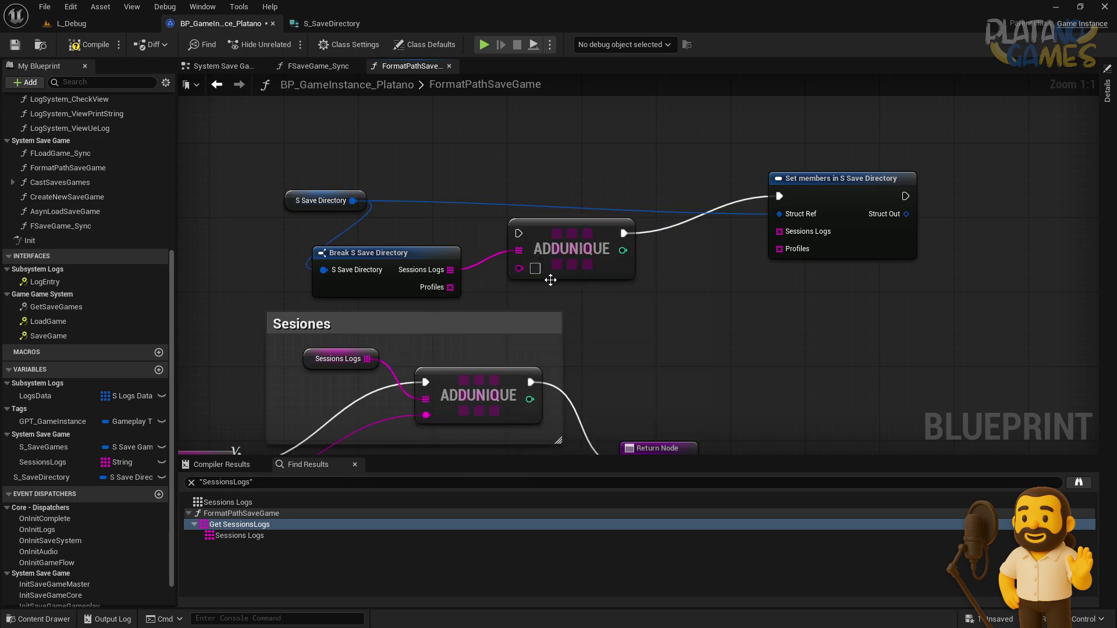
pyautogui.moveTo(550, 279); pyautogui.dragTo(584, 229)
pyautogui.moveTo(457, 284); pyautogui.dragTo(483, 255)
pyautogui.moveTo(668, 349); pyautogui.dragTo(642, 288, button='right')
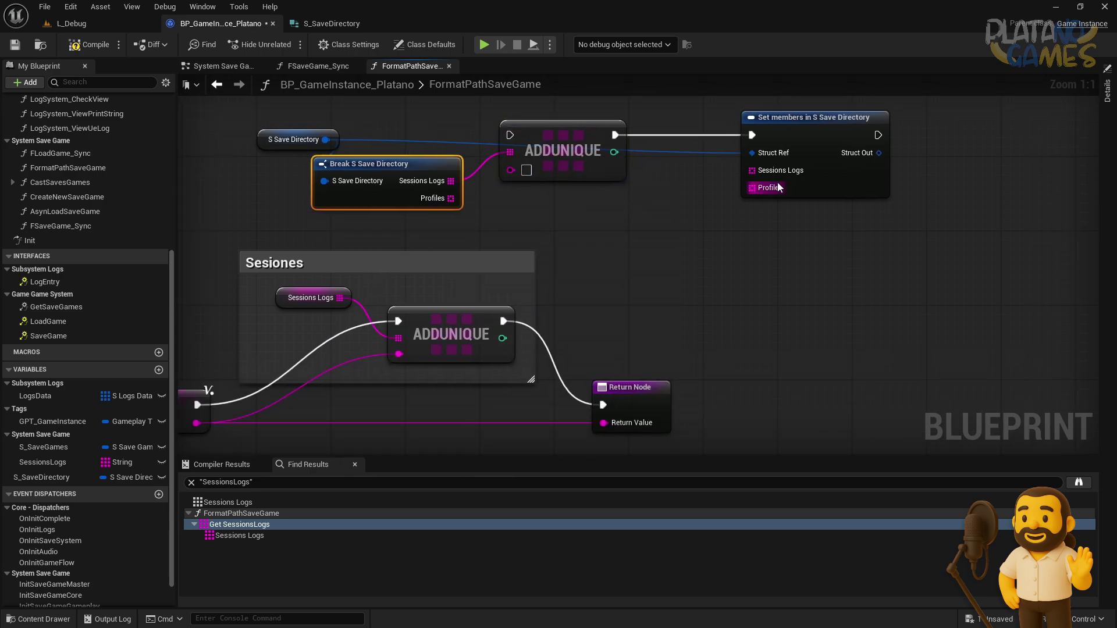
pyautogui.moveTo(812, 171); pyautogui.dragTo(820, 161)
pyautogui.moveTo(650, 184); pyautogui.dragTo(639, 220, button='right')
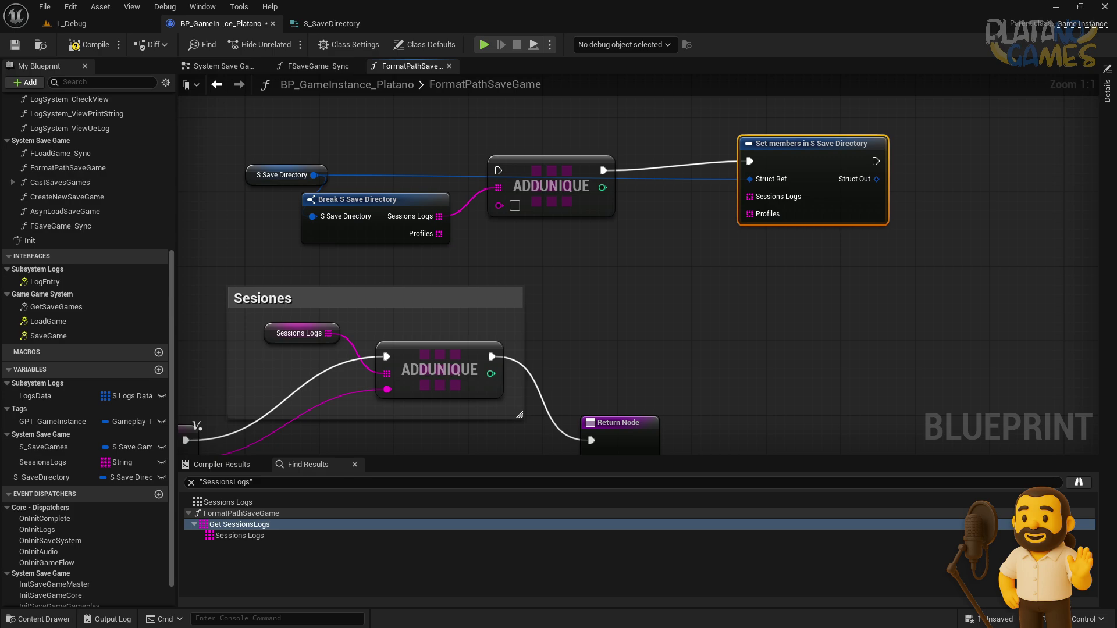
pyautogui.moveTo(582, 262); pyautogui.dragTo(633, 281, button='right')
pyautogui.moveTo(336, 193); pyautogui.dragTo(308, 156)
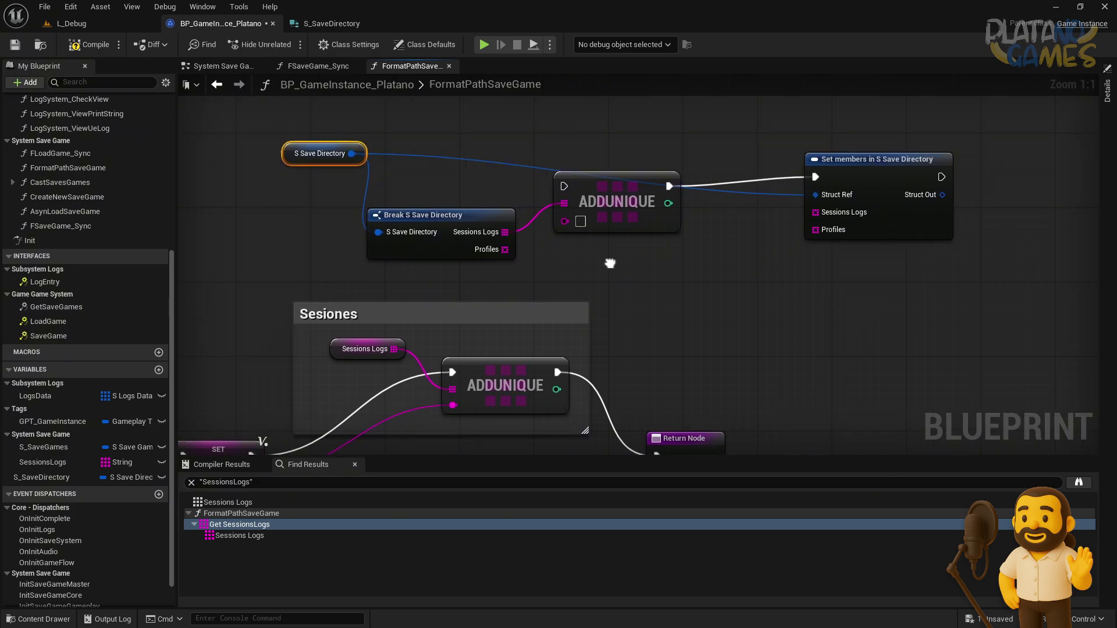
pyautogui.moveTo(617, 218); pyautogui.dragTo(668, 286)
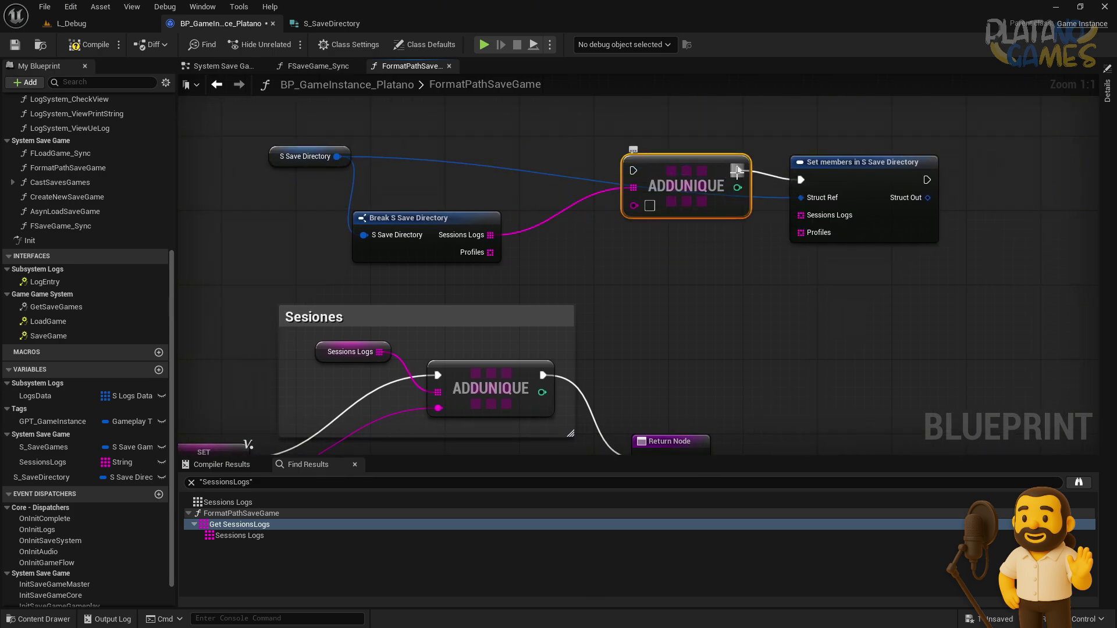